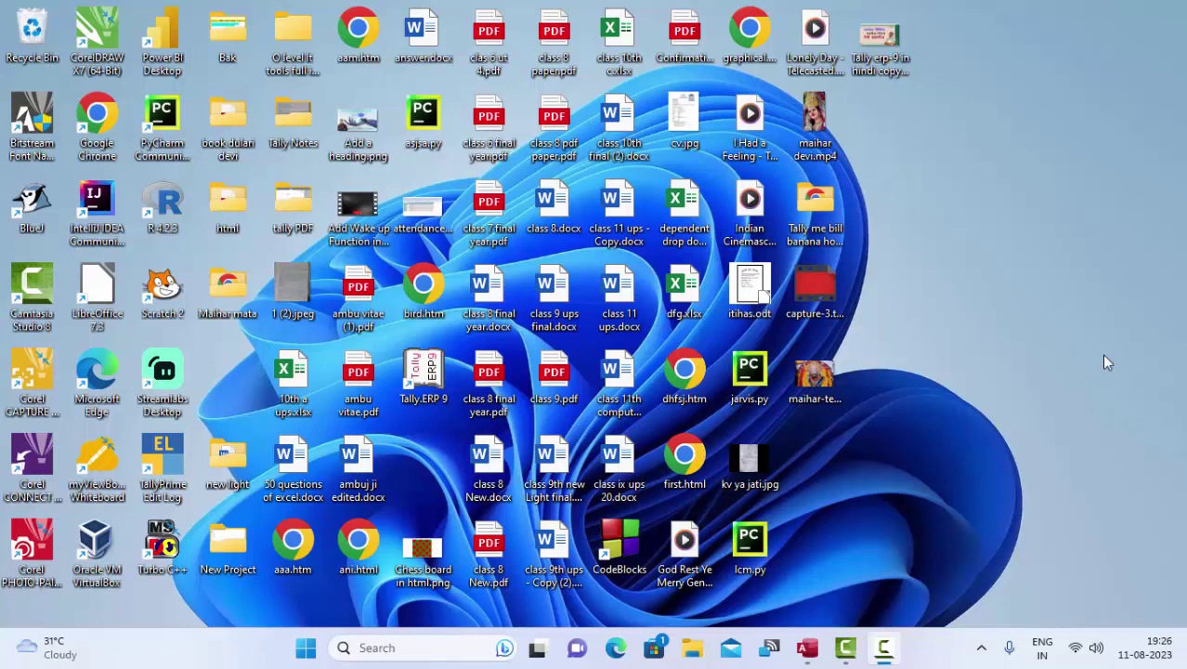
# Step: Refresh the desktop several times, then bring Database162's ProductT datasheet to the front
pyautogui.rightClick(959, 221)
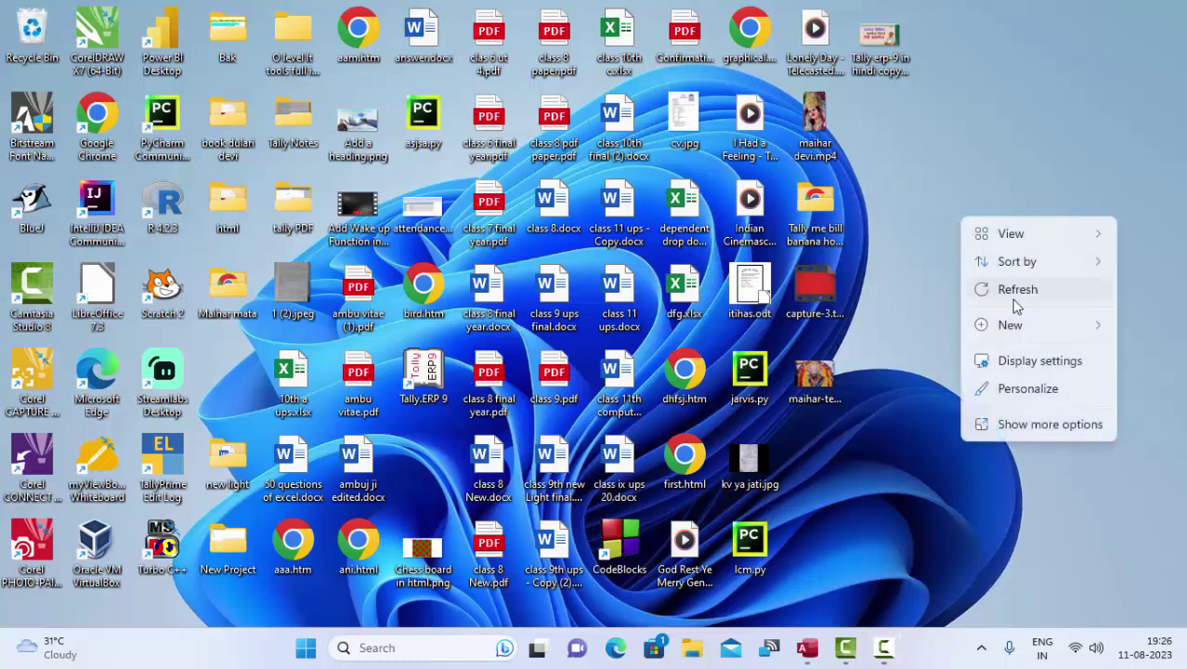
pyautogui.click(1012, 295)
pyautogui.rightClick(951, 206)
pyautogui.click(997, 278)
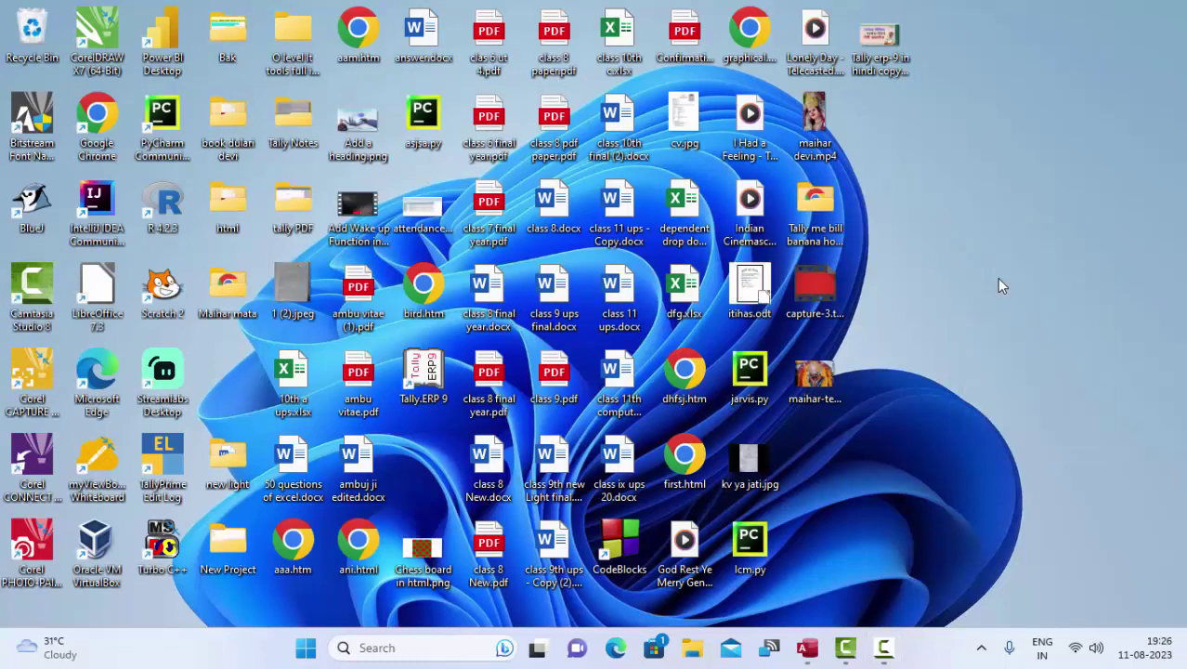
pyautogui.rightClick(999, 280)
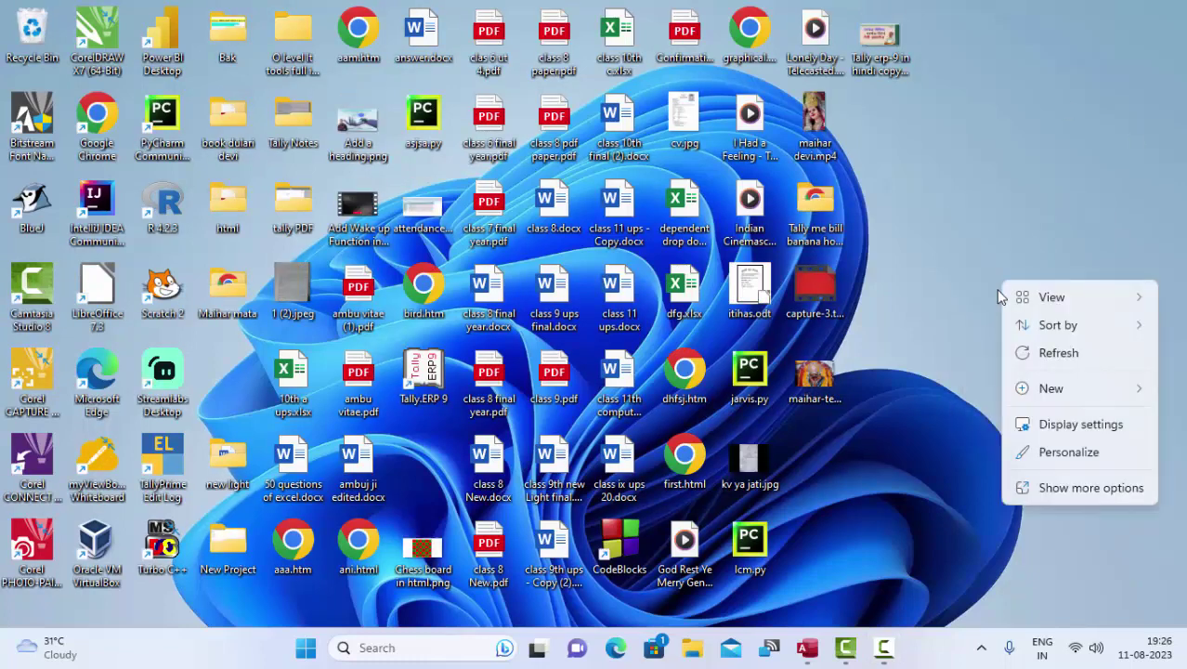
pyautogui.click(1035, 353)
pyautogui.rightClick(992, 223)
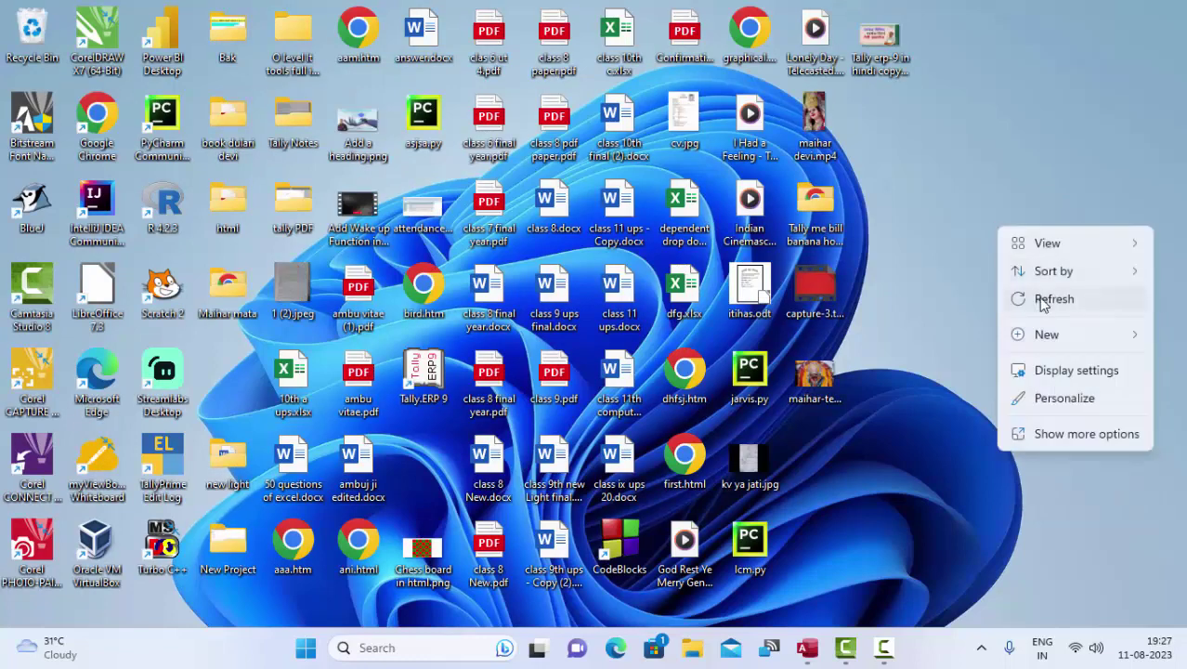
pyautogui.click(1038, 297)
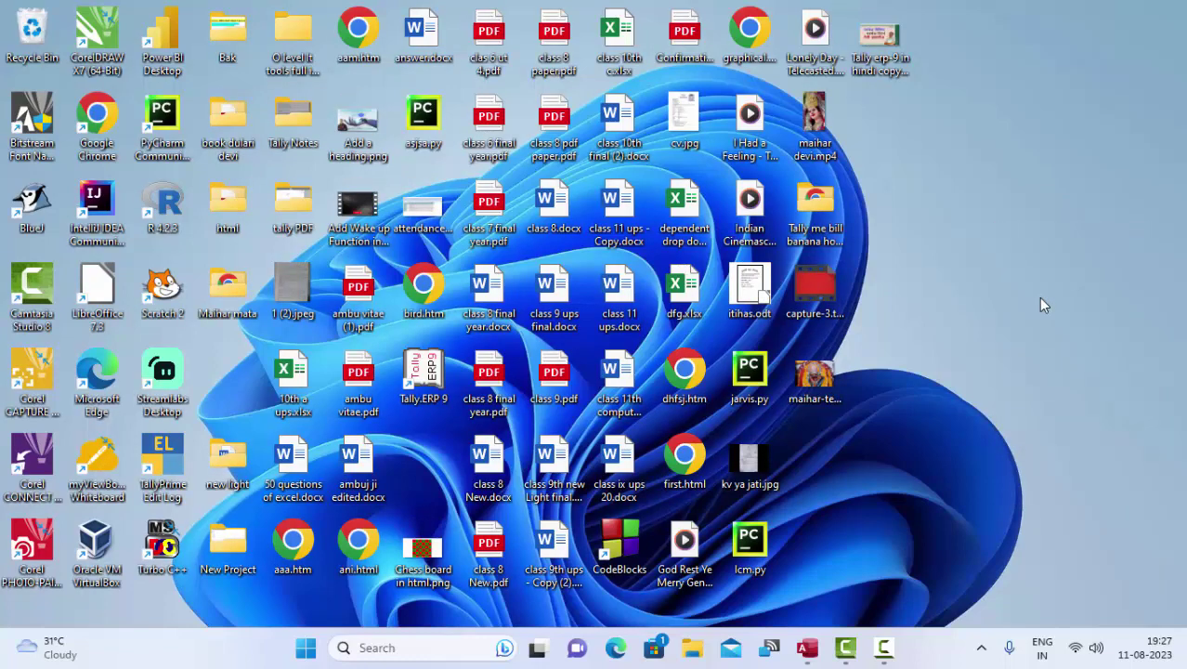
pyautogui.rightClick(956, 165)
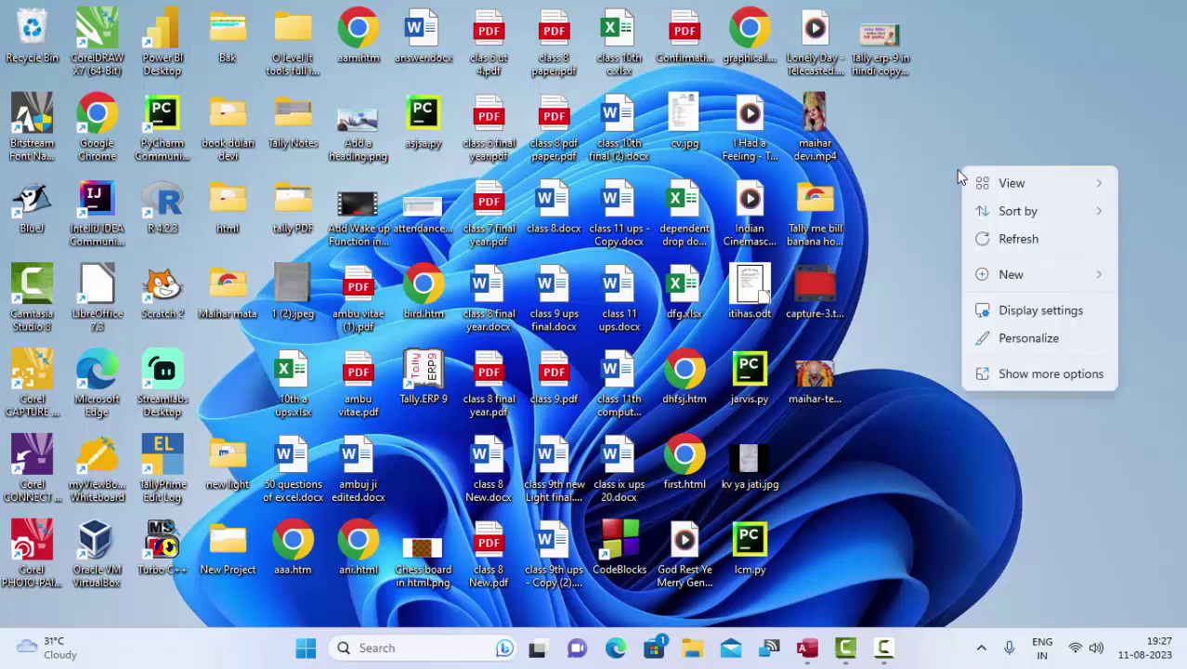
pyautogui.click(983, 237)
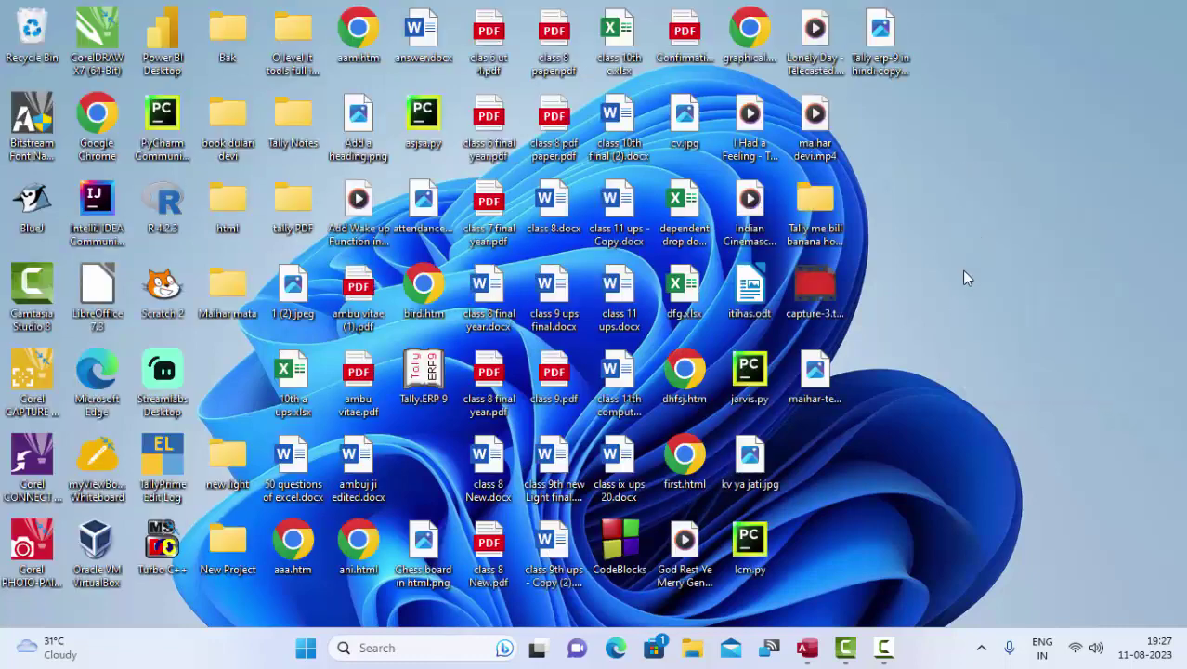
pyautogui.click(805, 656)
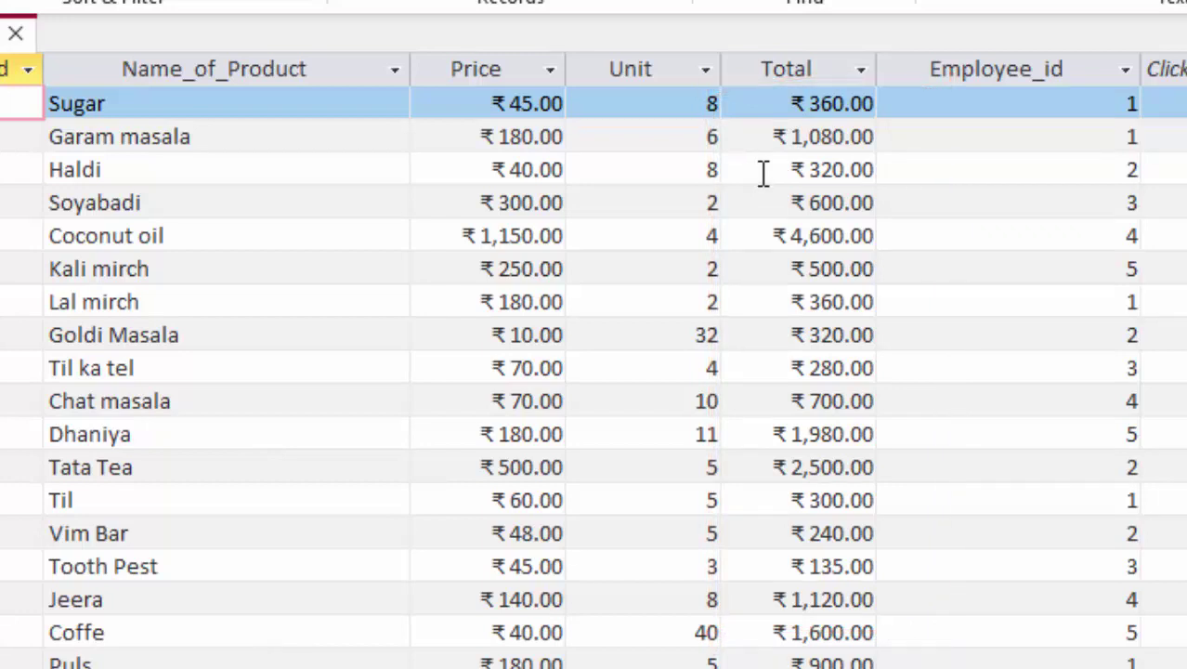
# Step: Create Query1 in Design View with ProductT added and all six fields in the grid
pyautogui.click(557, 2)
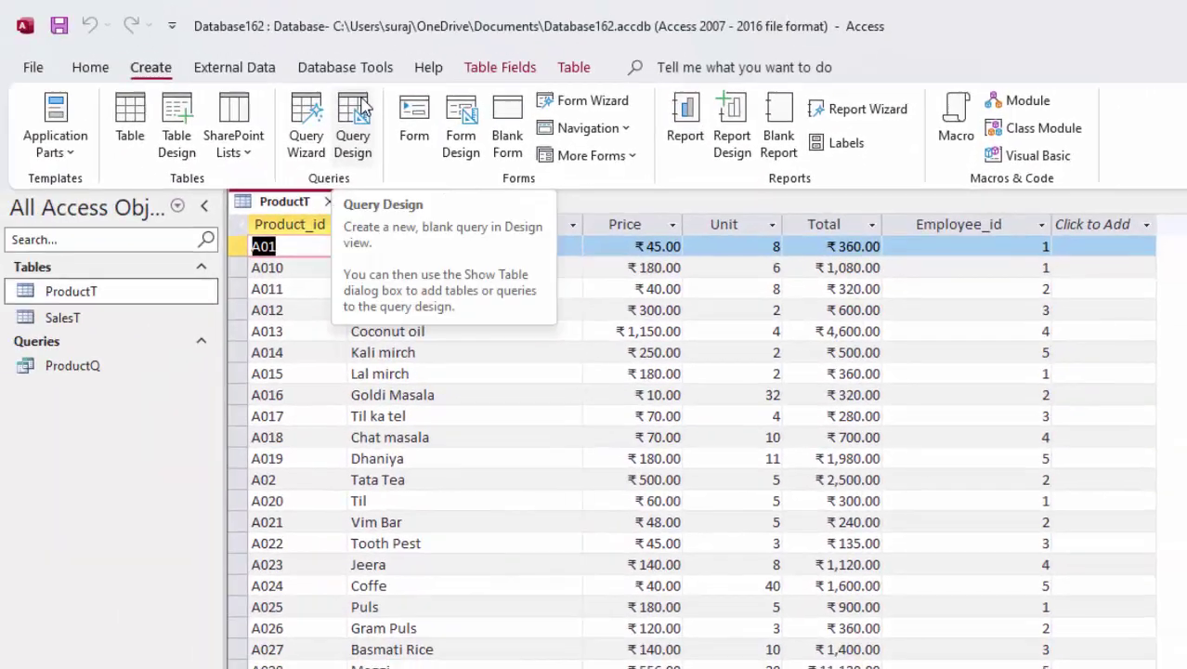
pyautogui.click(354, 121)
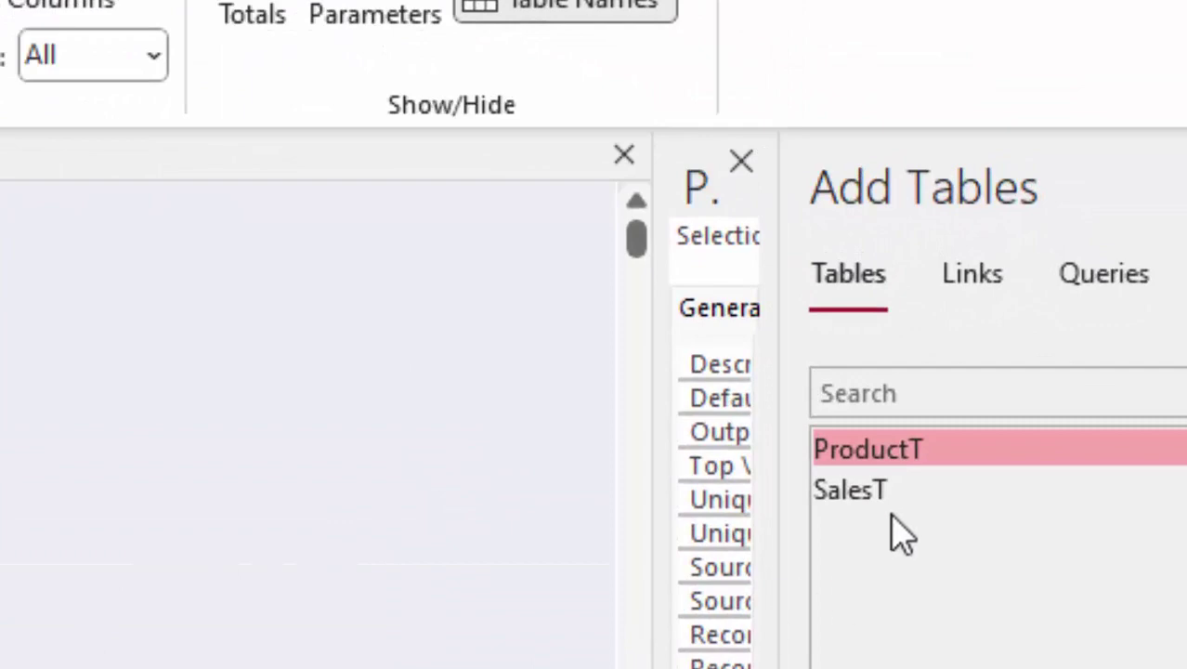
pyautogui.moveTo(928, 424); pyautogui.dragTo(808, 425)
pyautogui.moveTo(882, 435); pyautogui.dragTo(490, 348)
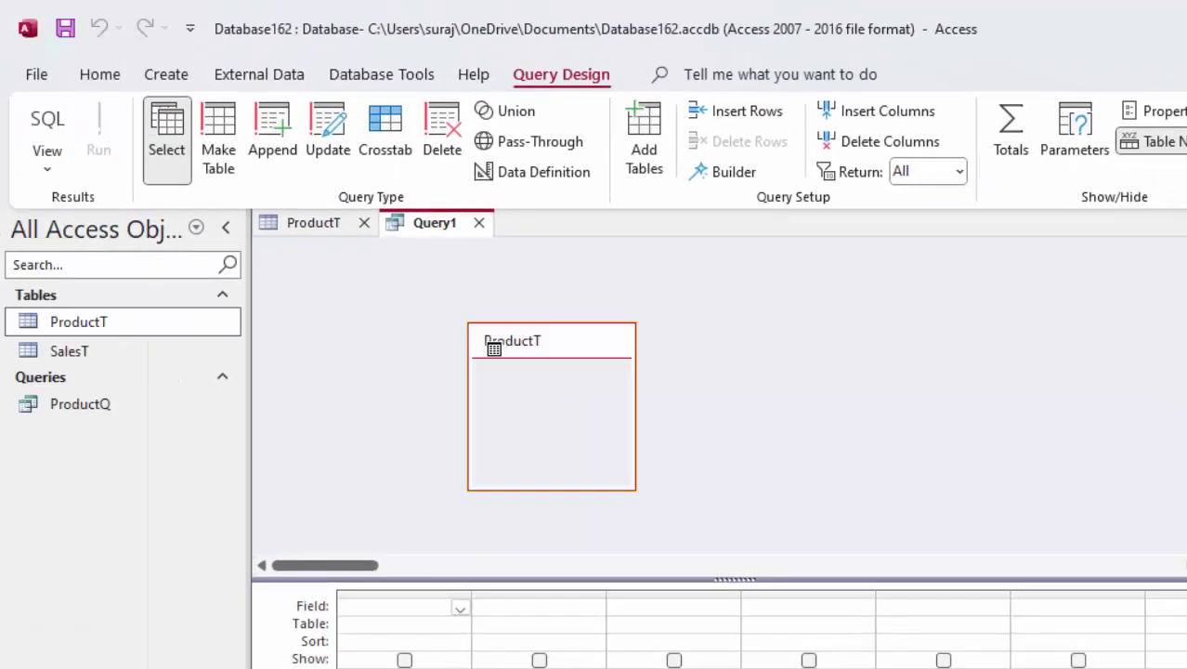
pyautogui.doubleClick(553, 342)
pyautogui.moveTo(541, 393)
pyautogui.mouseDown()
pyautogui.moveTo(543, 608)
pyautogui.moveTo(394, 614)
pyautogui.mouseUp()
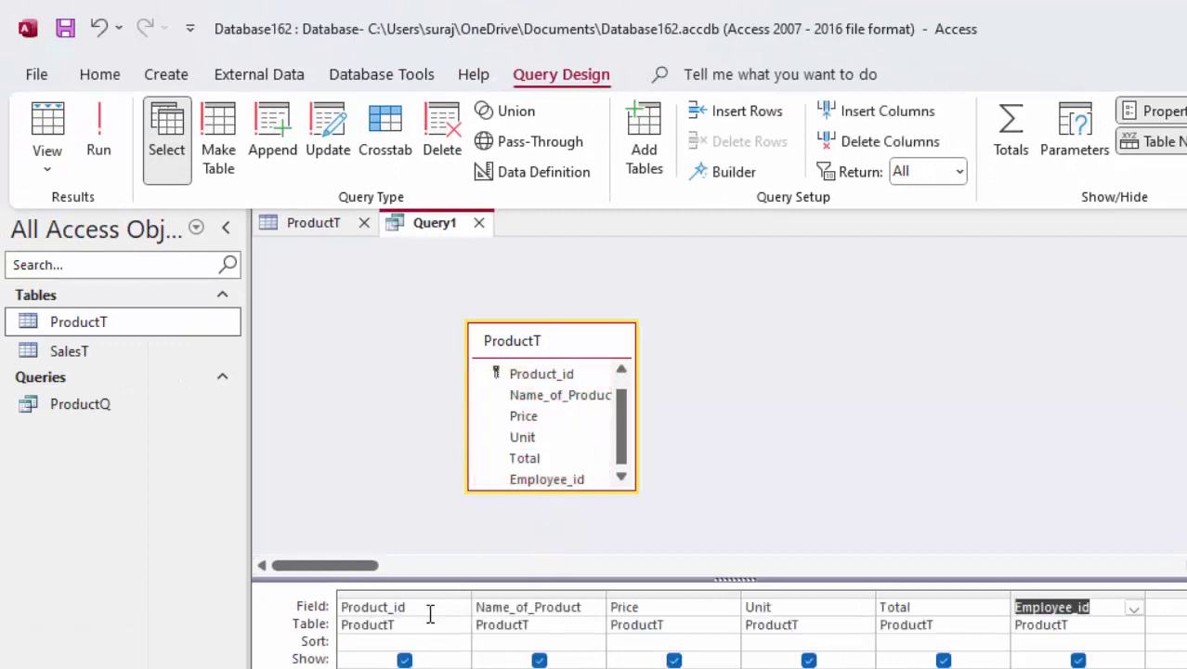
# Step: Name the empty Field cell after Employee_id 'Discount:' to begin the calculated column
pyautogui.press('Tab')
pyautogui.write('Di')
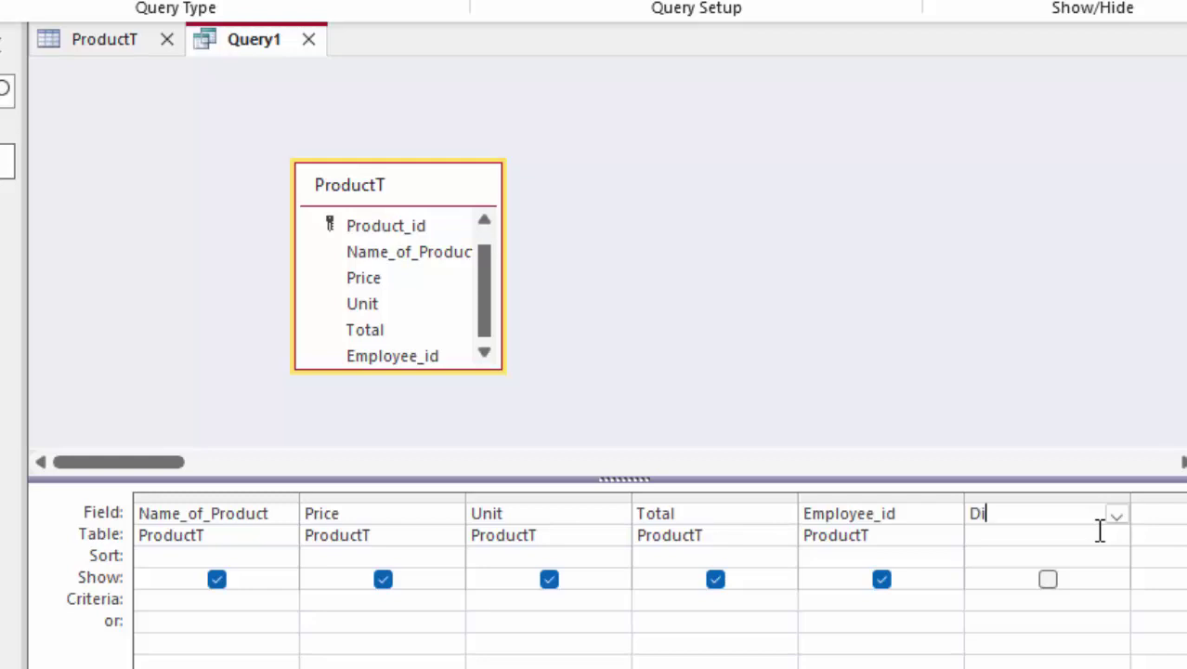
pyautogui.press('BackSpace')
pyautogui.write('scou')
pyautogui.write('nt:')
pyautogui.rightClick(1074, 513)
# Step: In Zoom, write nested IIf on [Total]: >=2000 "5%", >=1000 "3%", >500 "2.5%", else "1.5%"
pyautogui.click(1147, 667)
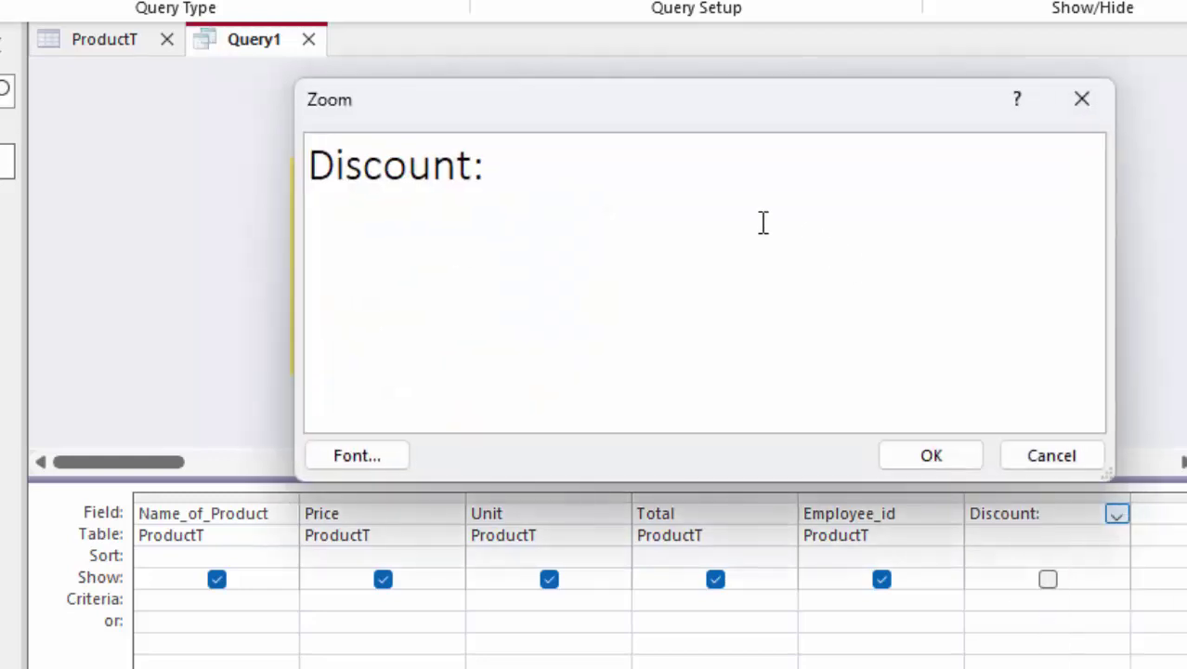
pyautogui.write('iif')
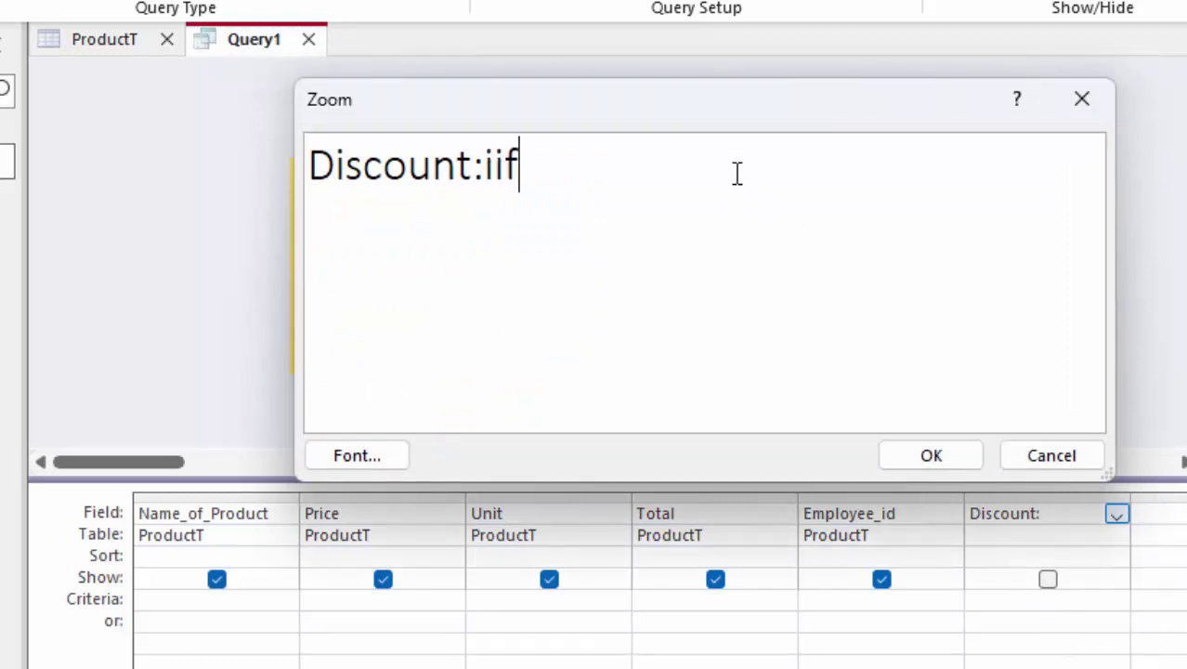
pyautogui.write('([')
pyautogui.write('Tot')
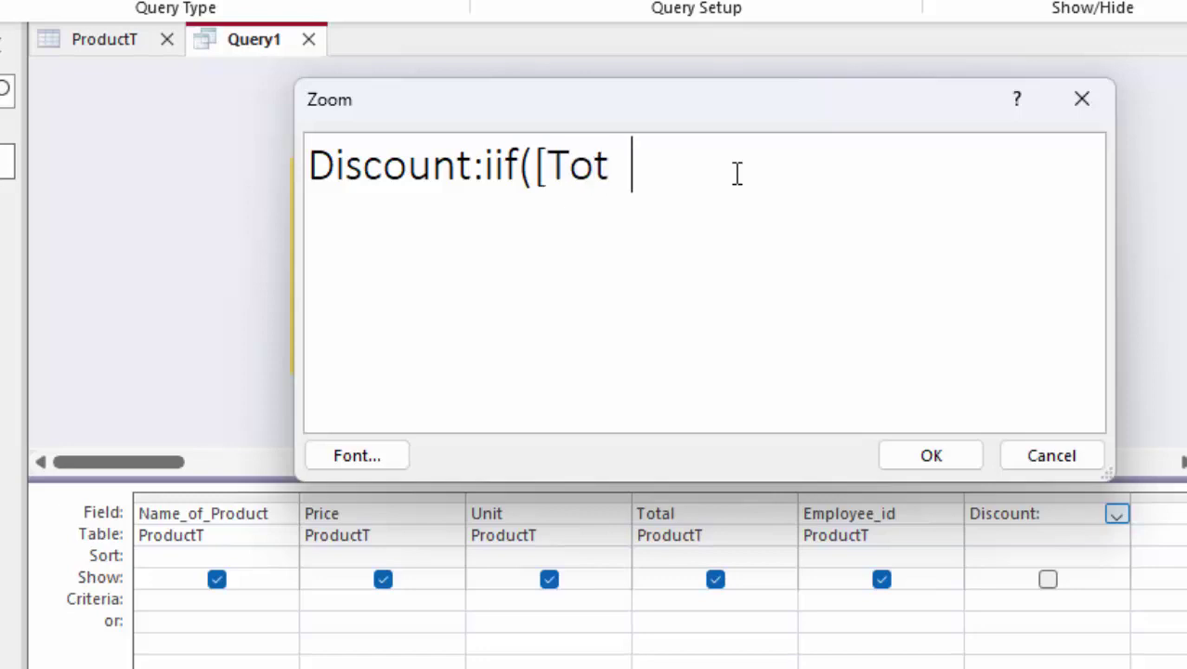
pyautogui.press('BackSpace')
pyautogui.write('al]')
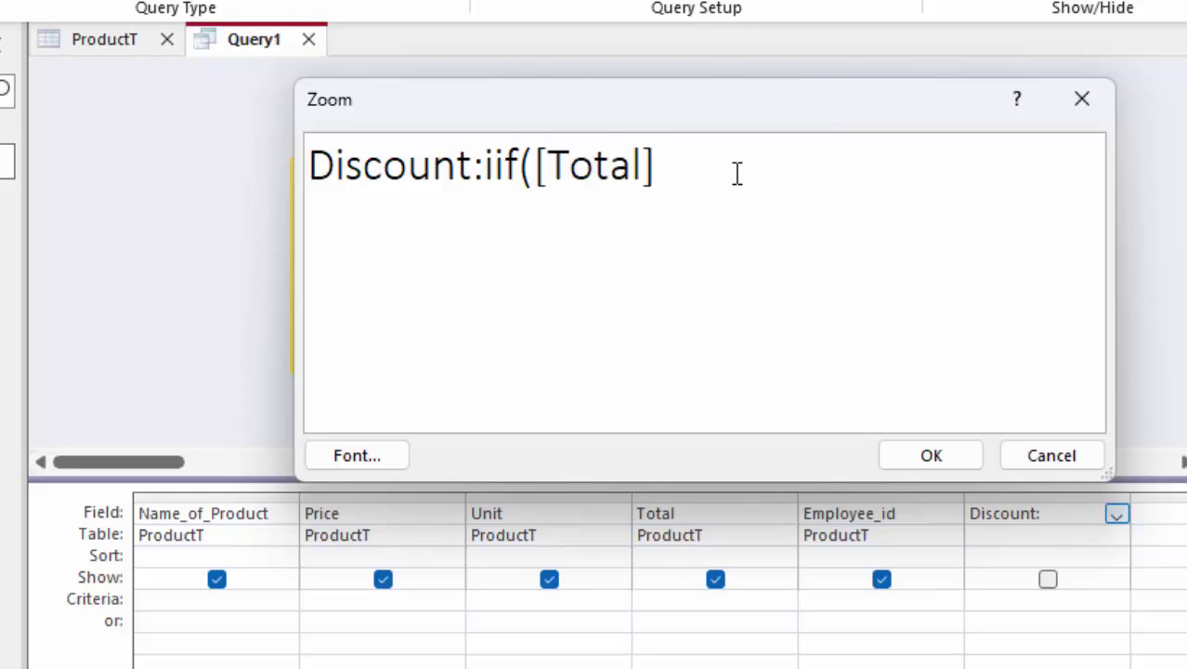
pyautogui.write('>')
pyautogui.write('=1')
pyautogui.write('000')
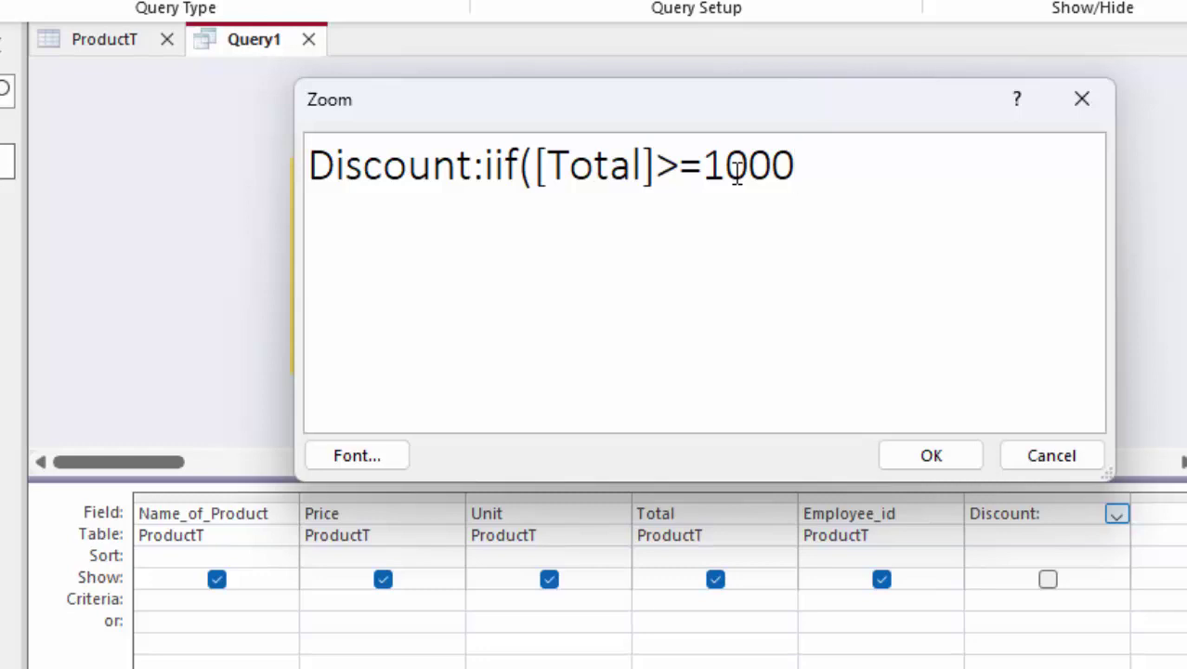
pyautogui.press('BackSpace')
pyautogui.press('BackSpace')
pyautogui.press('BackSpace')
pyautogui.press('BackSpace')
pyautogui.write('20')
pyautogui.write('00')
pyautogui.write(',"')
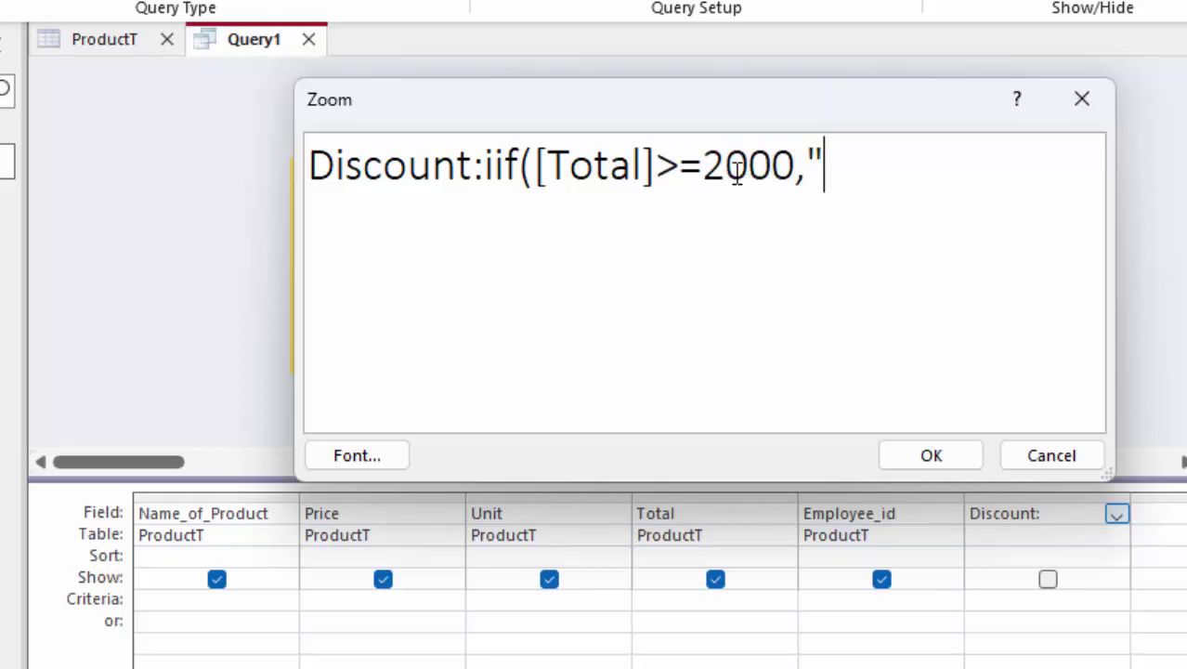
pyautogui.write('5')
pyautogui.write('%",')
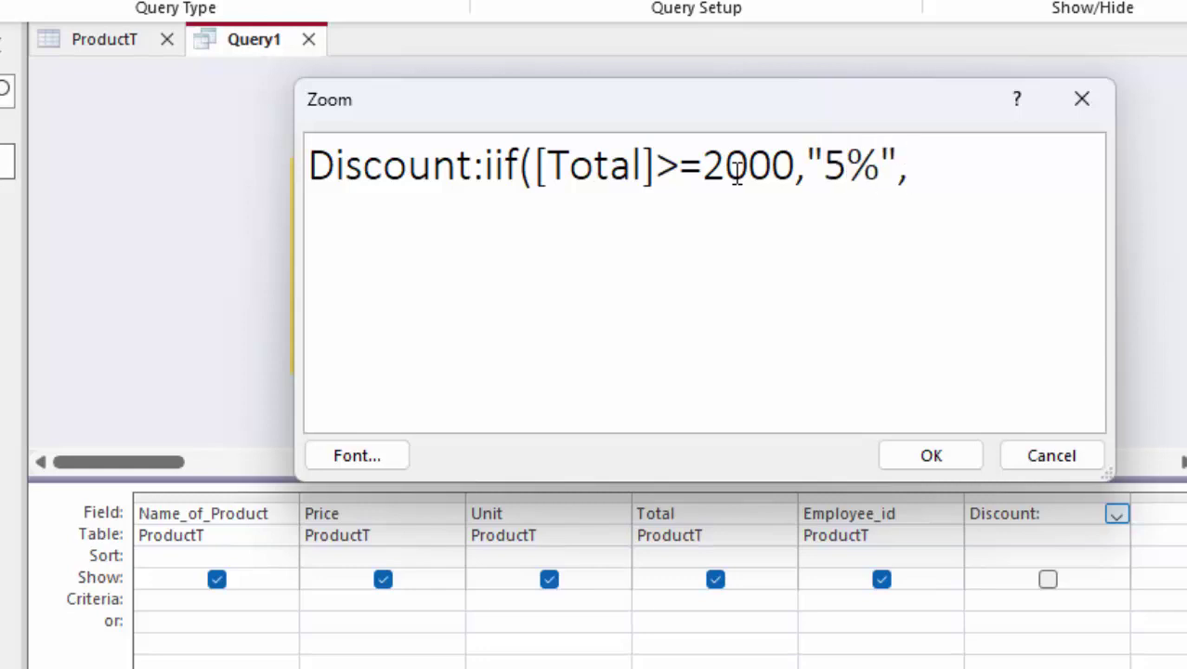
pyautogui.write('iif(')
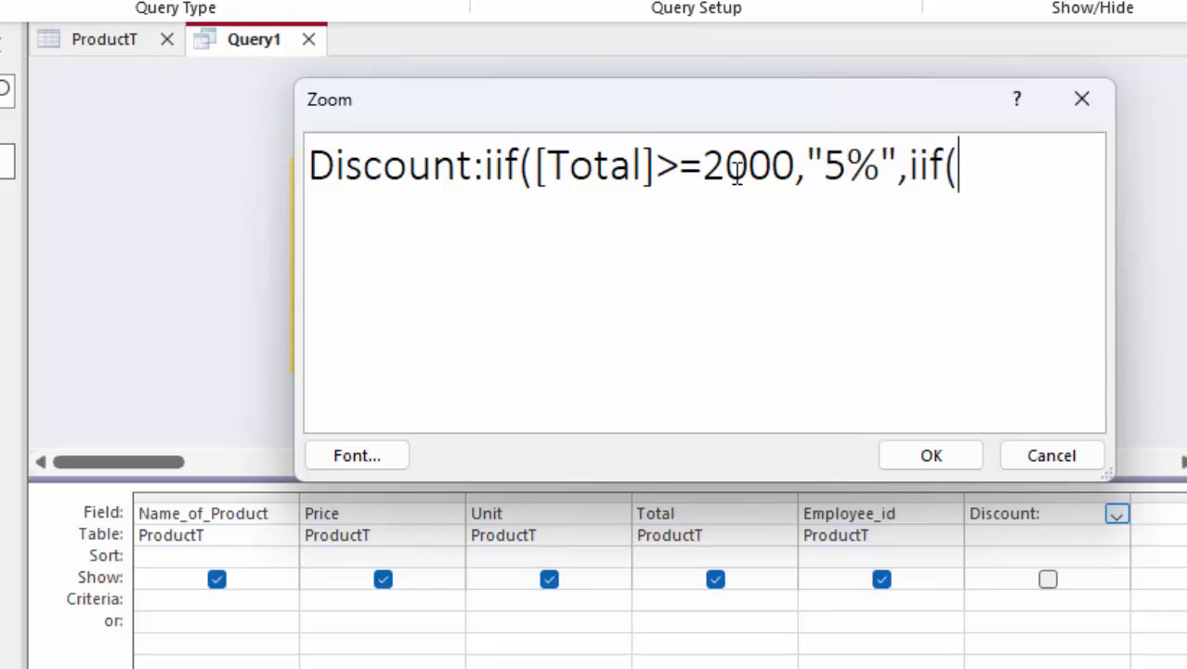
pyautogui.write('[T')
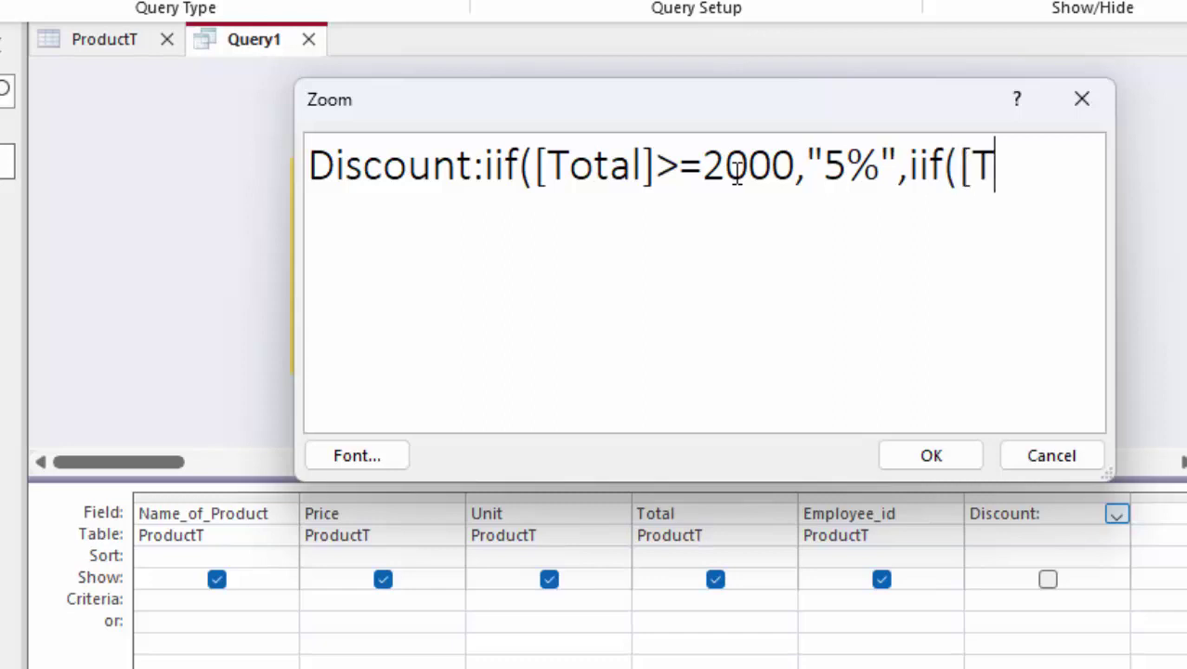
pyautogui.write('otal]')
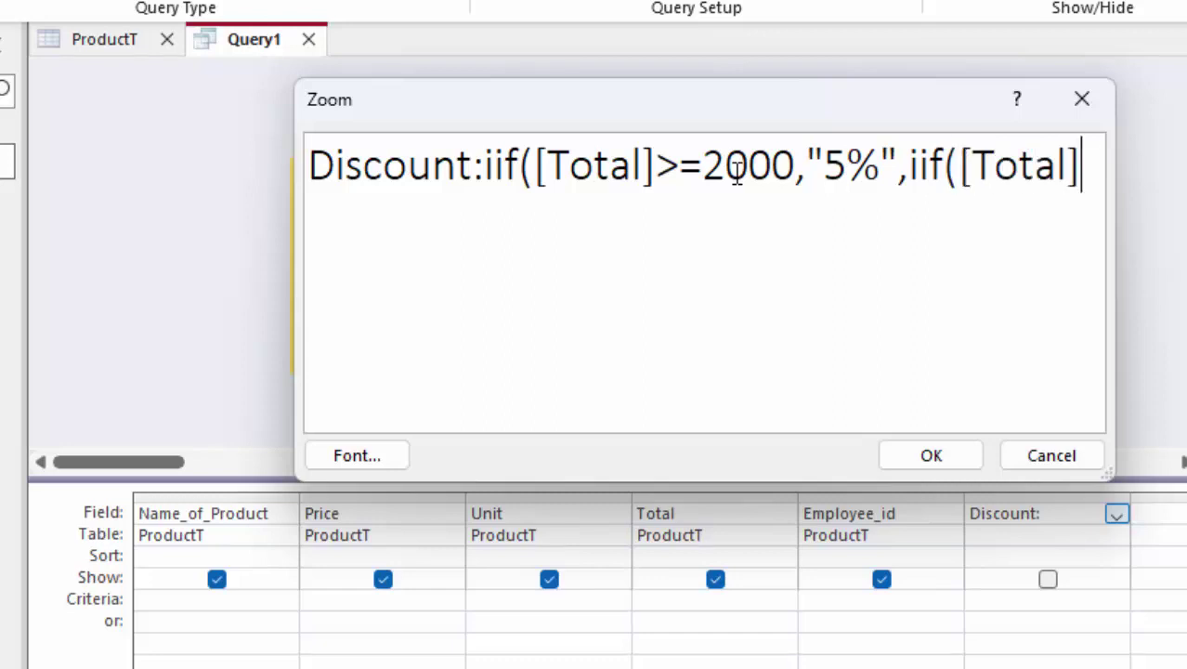
pyautogui.write('>=1')
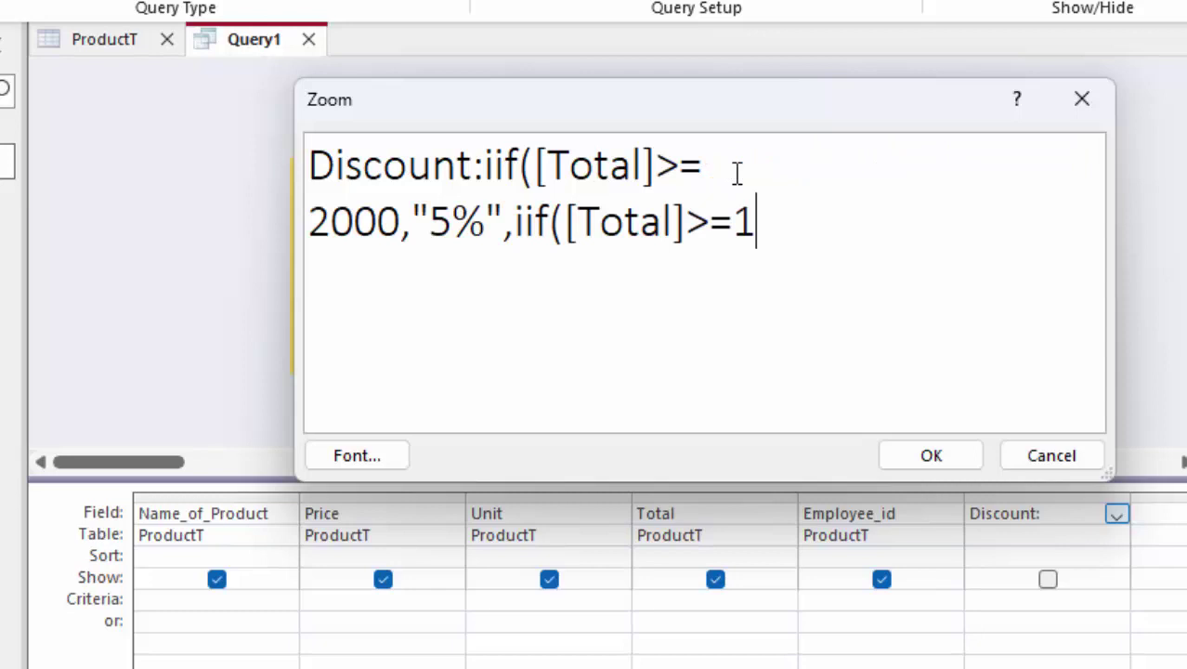
pyautogui.write('000')
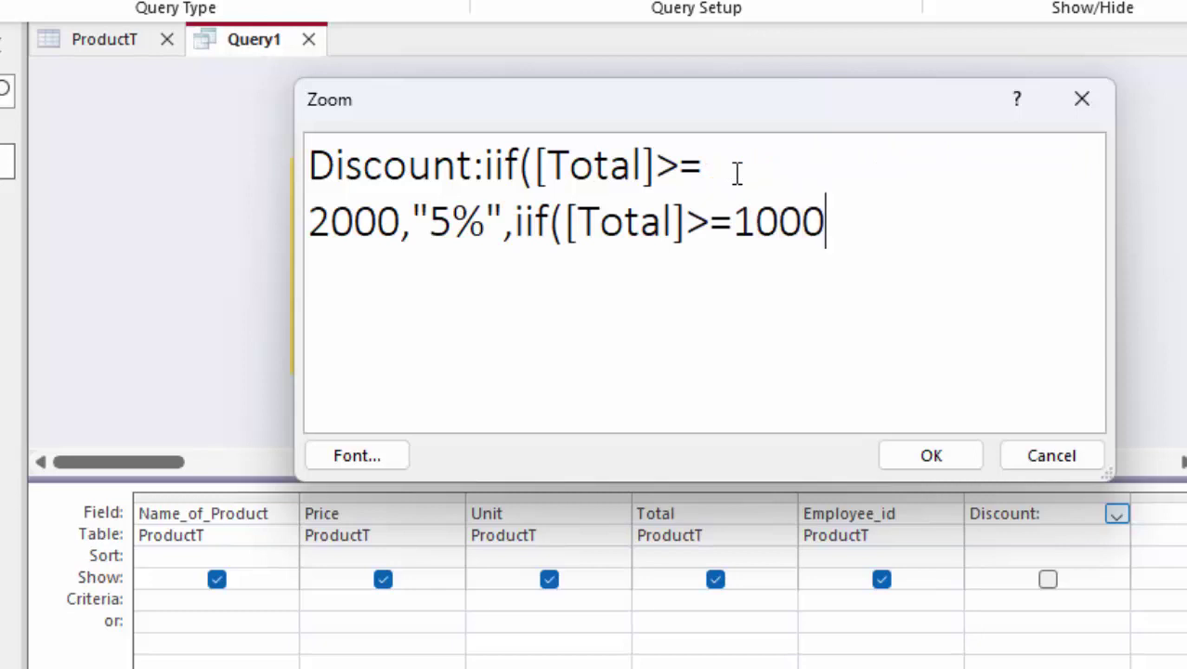
pyautogui.write(',"3')
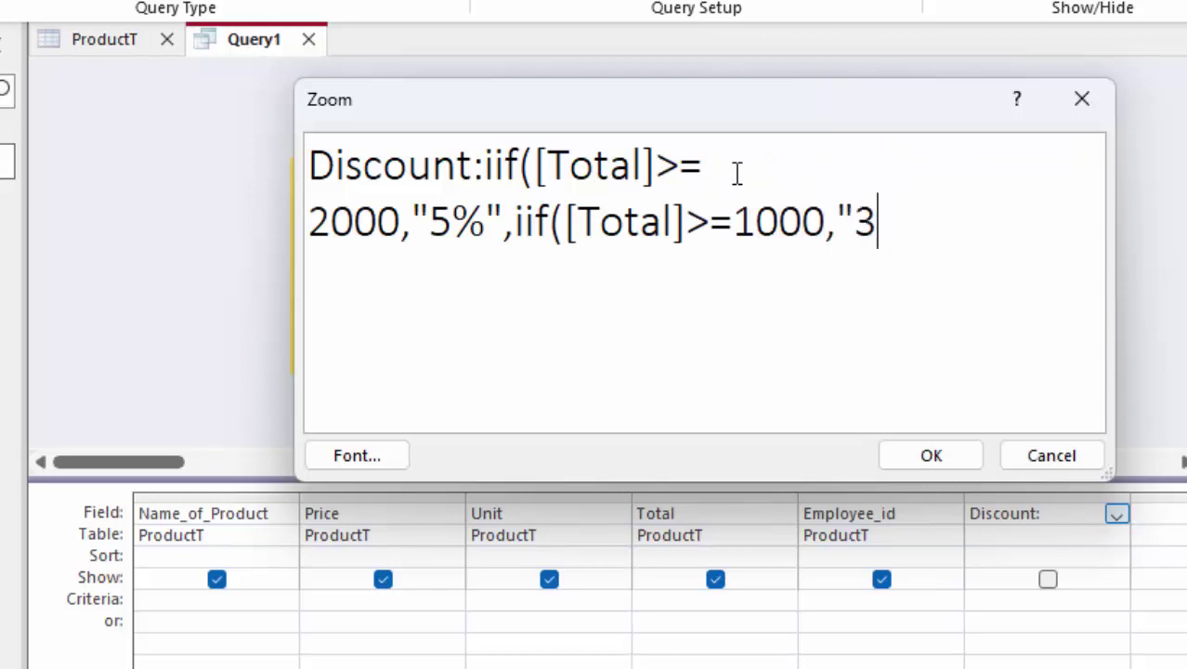
pyautogui.write('%"')
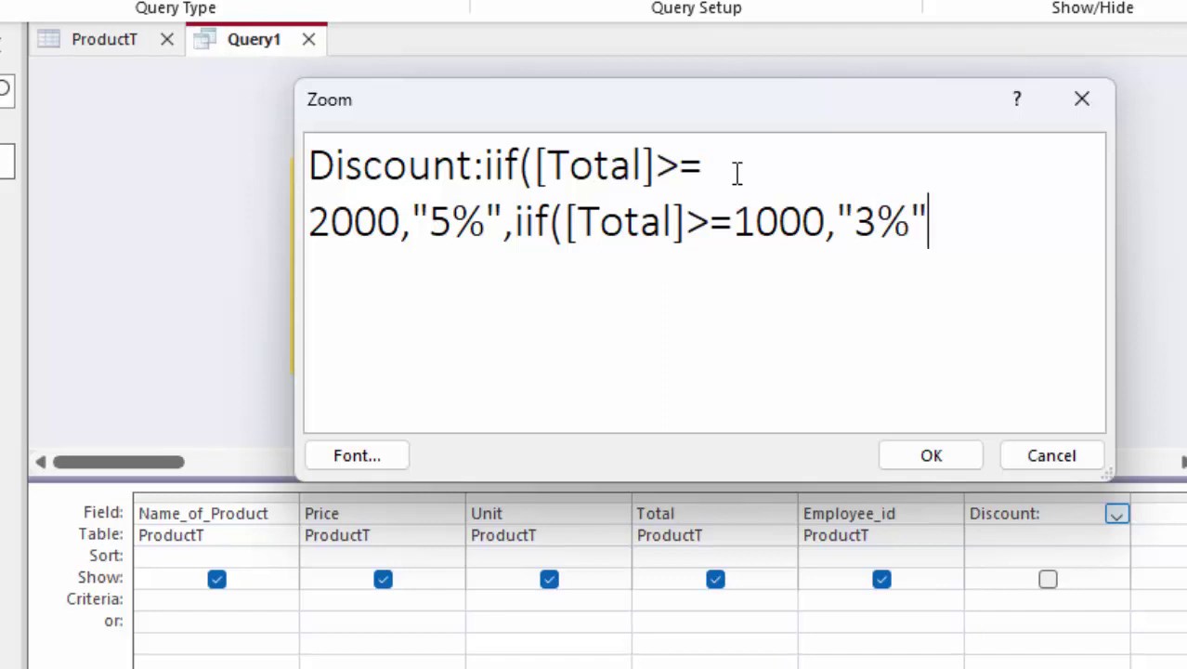
pyautogui.write(',iif')
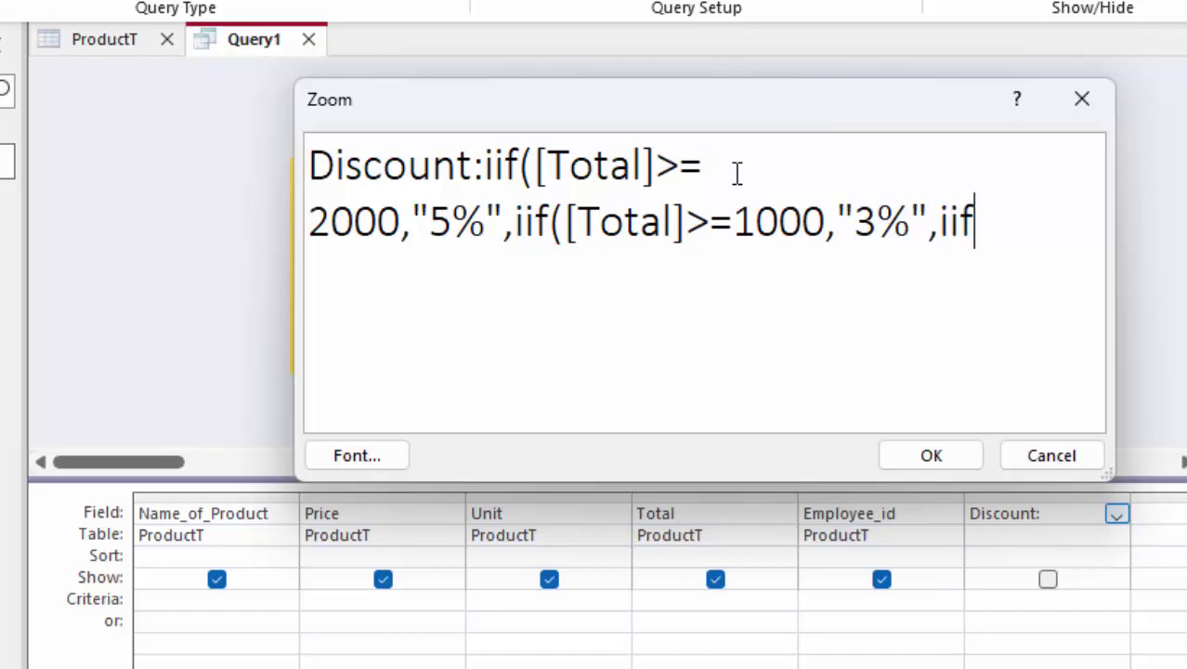
pyautogui.write('([T')
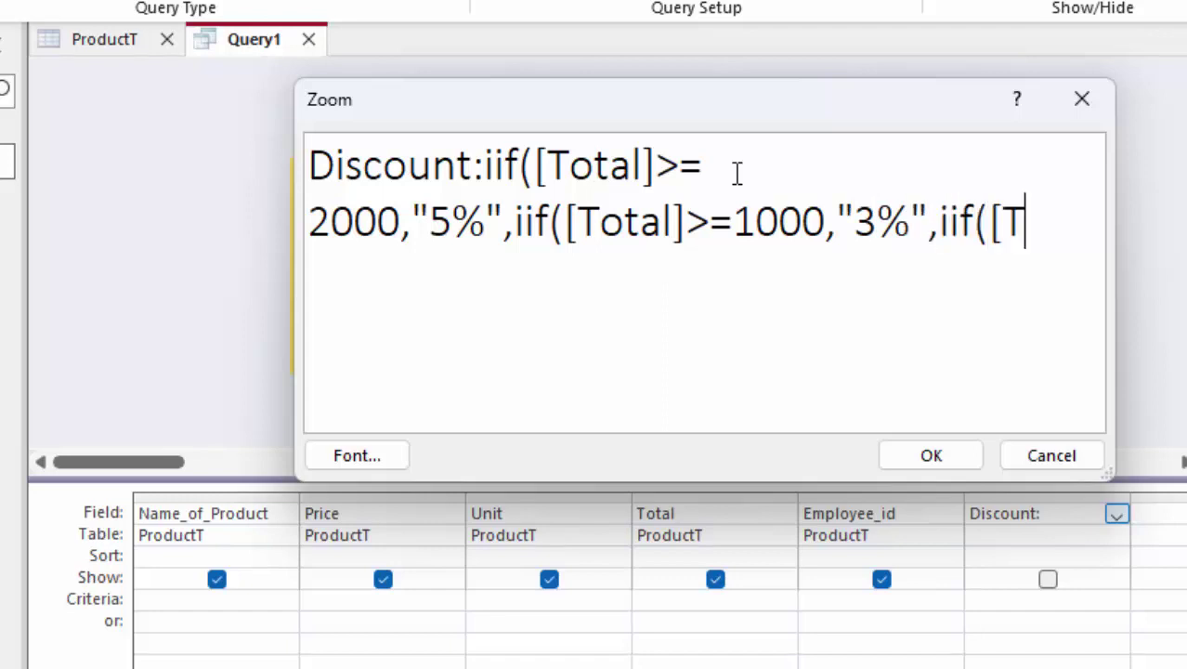
pyautogui.write('otal]')
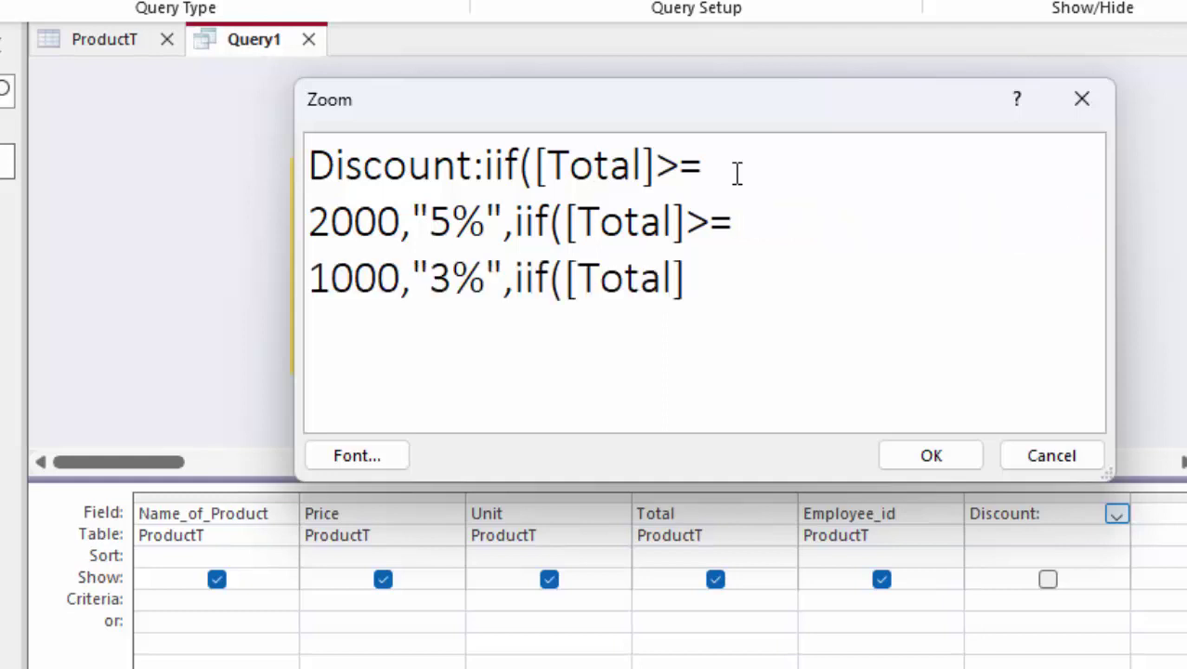
pyautogui.write('>=500')
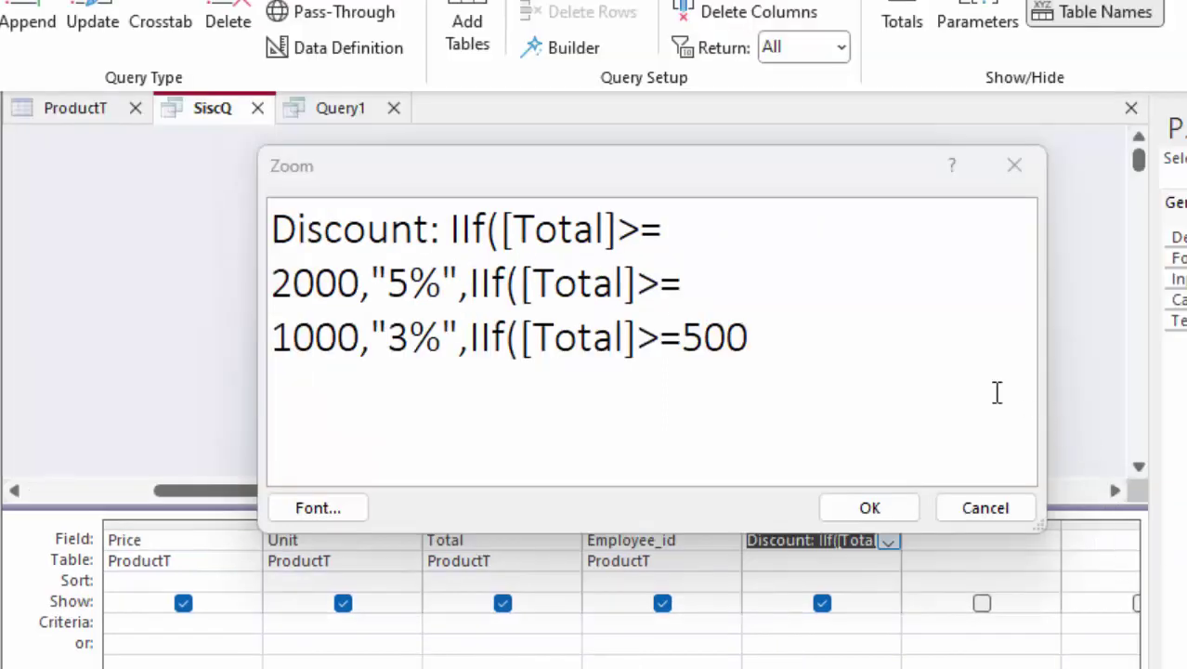
pyautogui.click(791, 353)
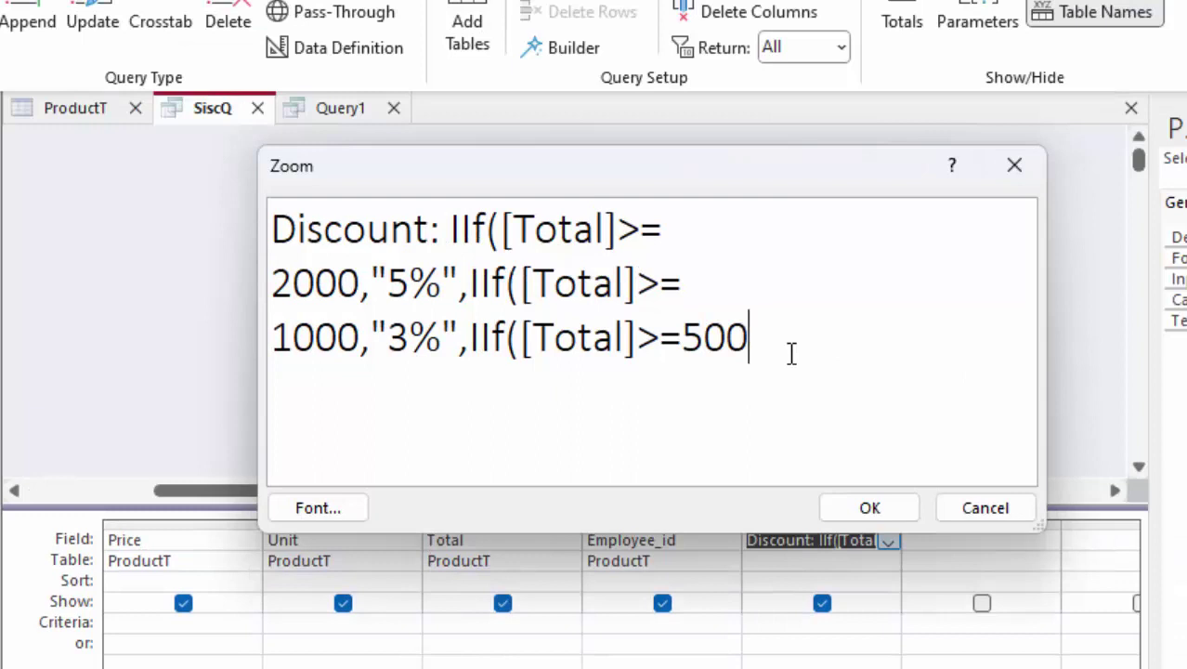
pyautogui.write(',')
pyautogui.write('"')
pyautogui.write('2')
pyautogui.write('.')
pyautogui.write('5%')
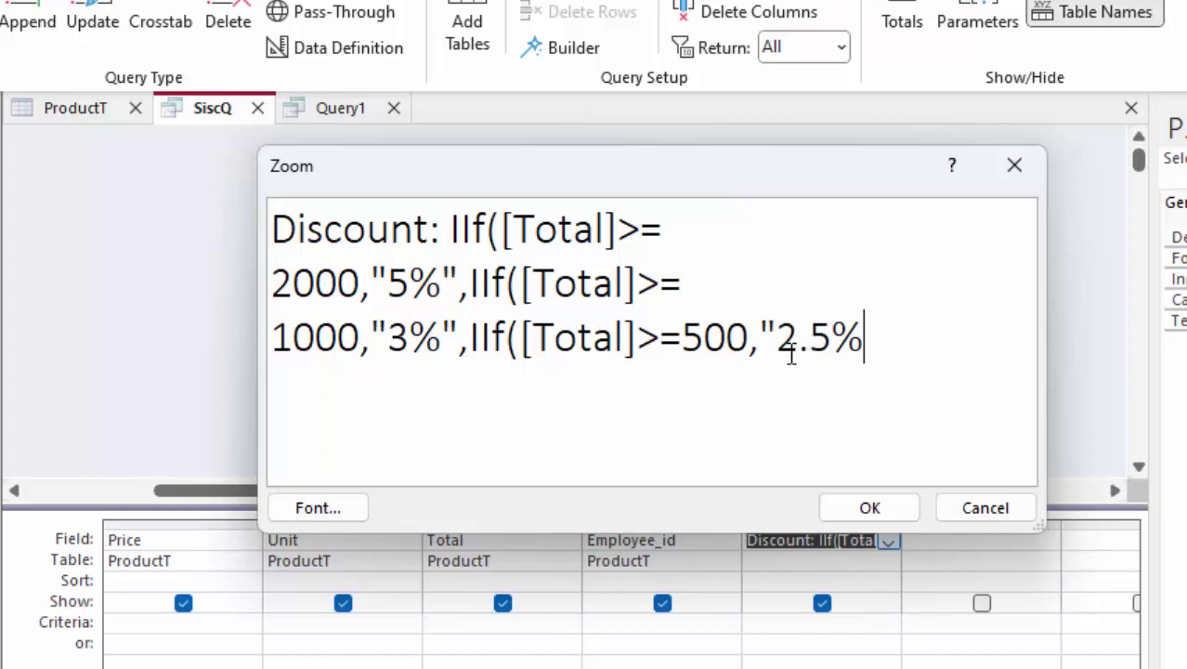
pyautogui.write('",')
pyautogui.write('"')
pyautogui.write('1')
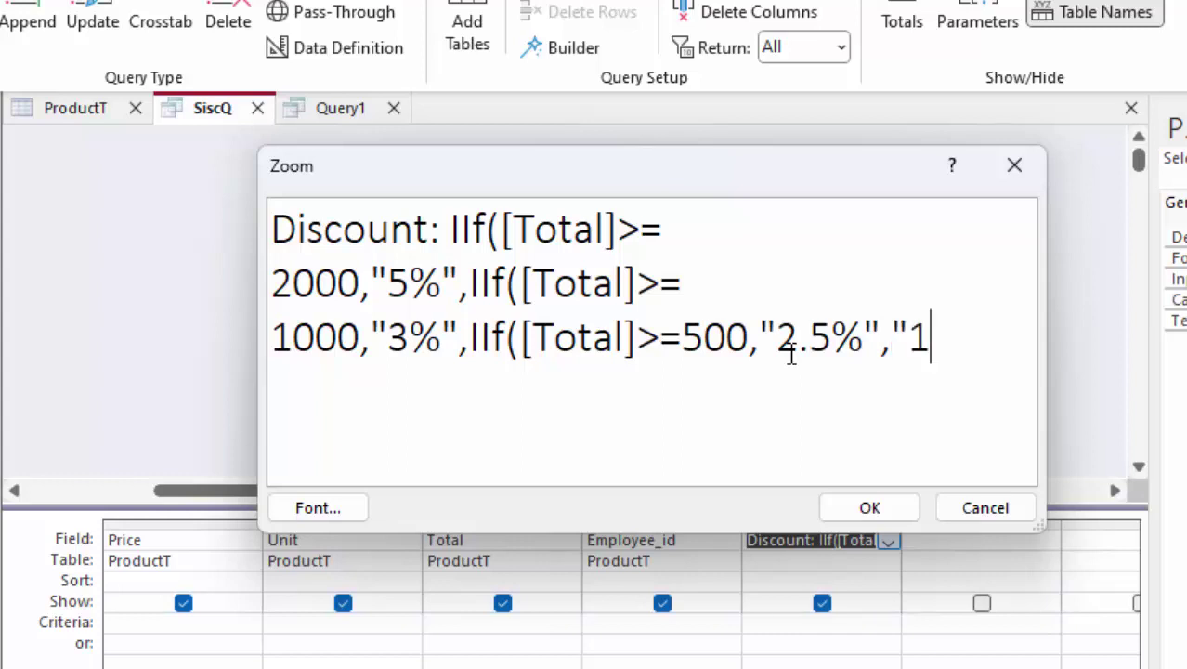
pyautogui.write('.5')
pyautogui.write('%')
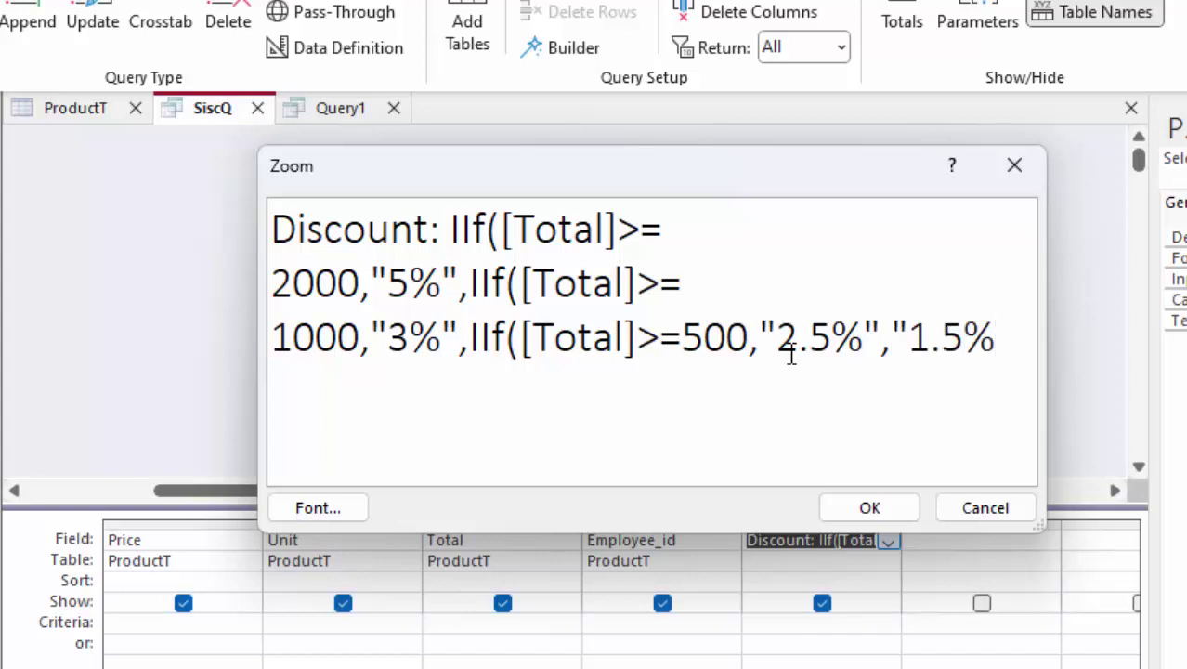
pyautogui.write(')')
pyautogui.write('))')
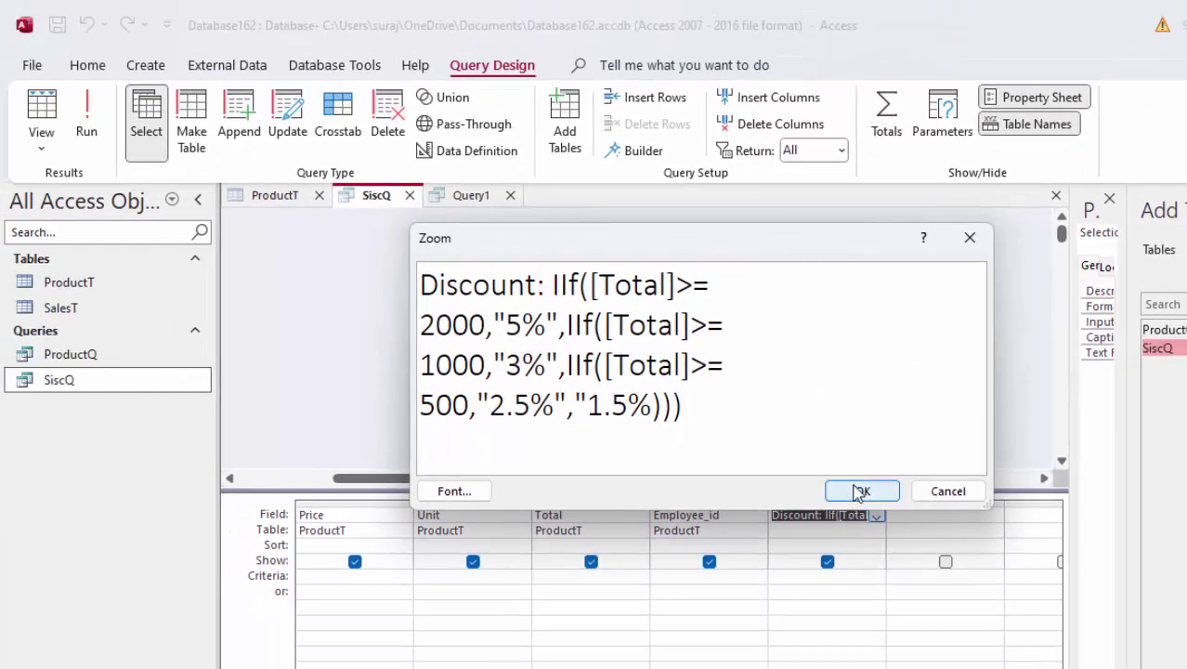
# Step: Commit the Discount expression, try running the query, and dismiss the invalid-string error
pyautogui.click(858, 491)
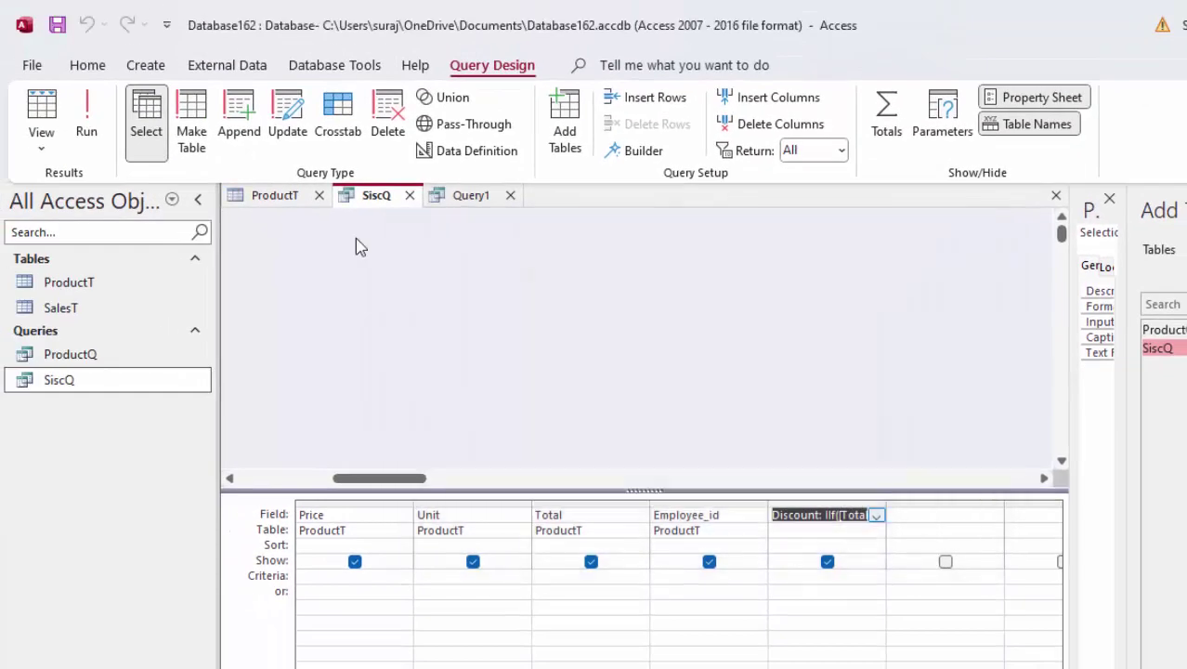
pyautogui.click(85, 126)
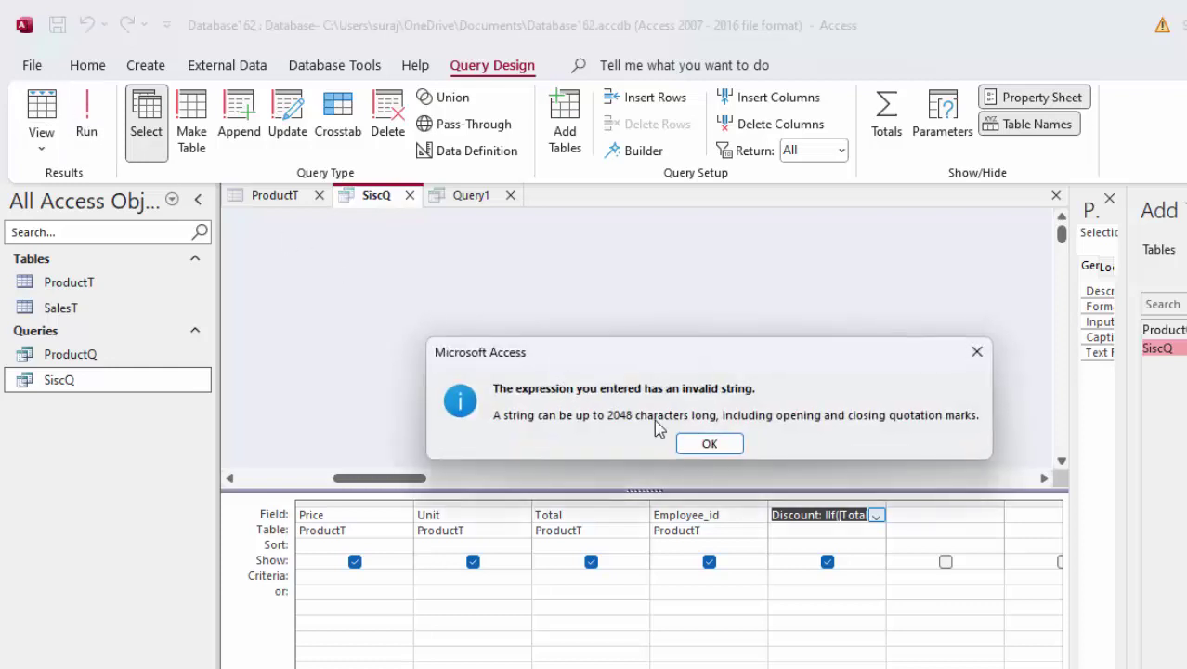
pyautogui.click(703, 444)
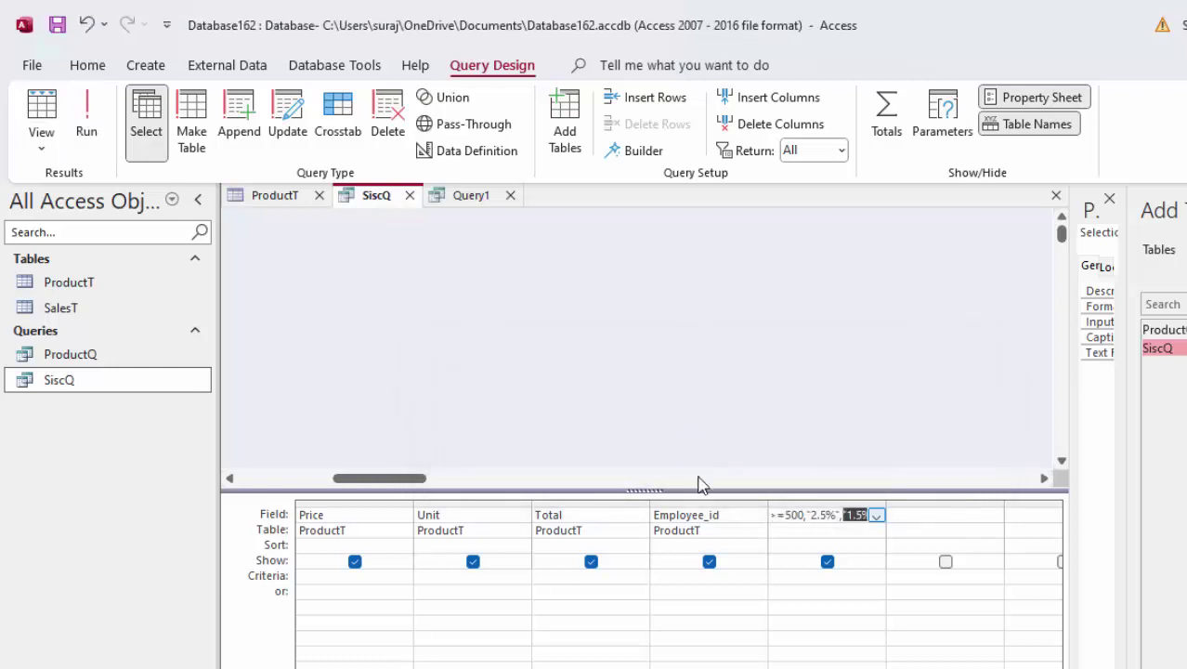
# Step: Add the missing closing quote after 1.5% in the Zoom editor and commit the expression
pyautogui.rightClick(827, 524)
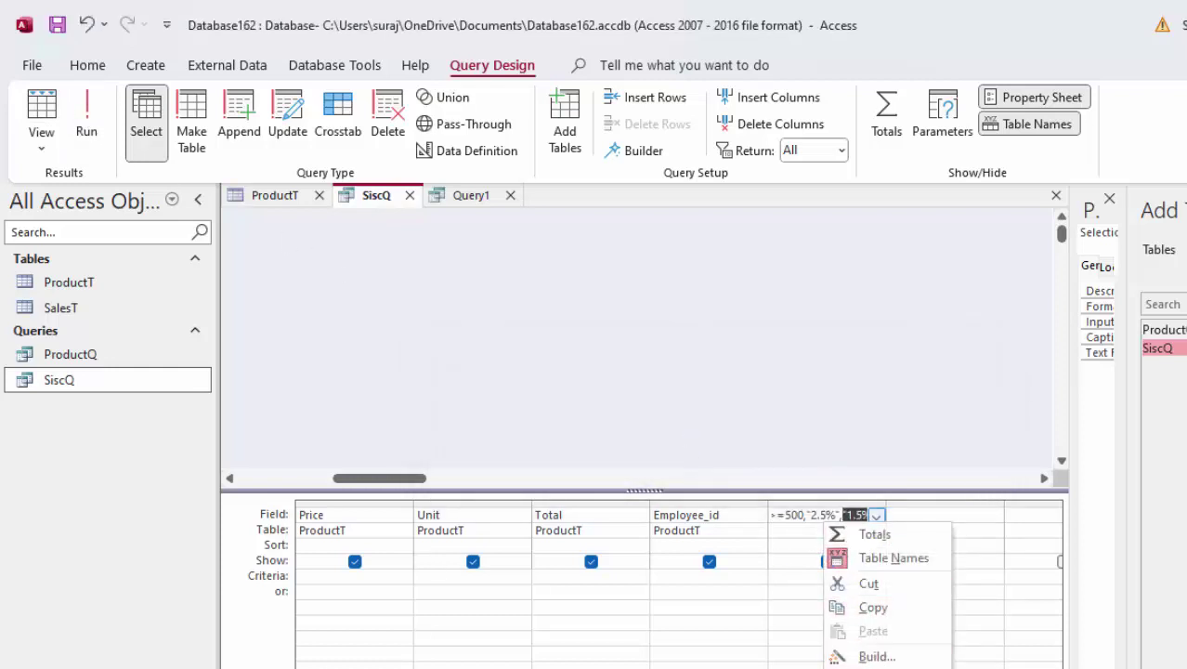
pyautogui.click(877, 658)
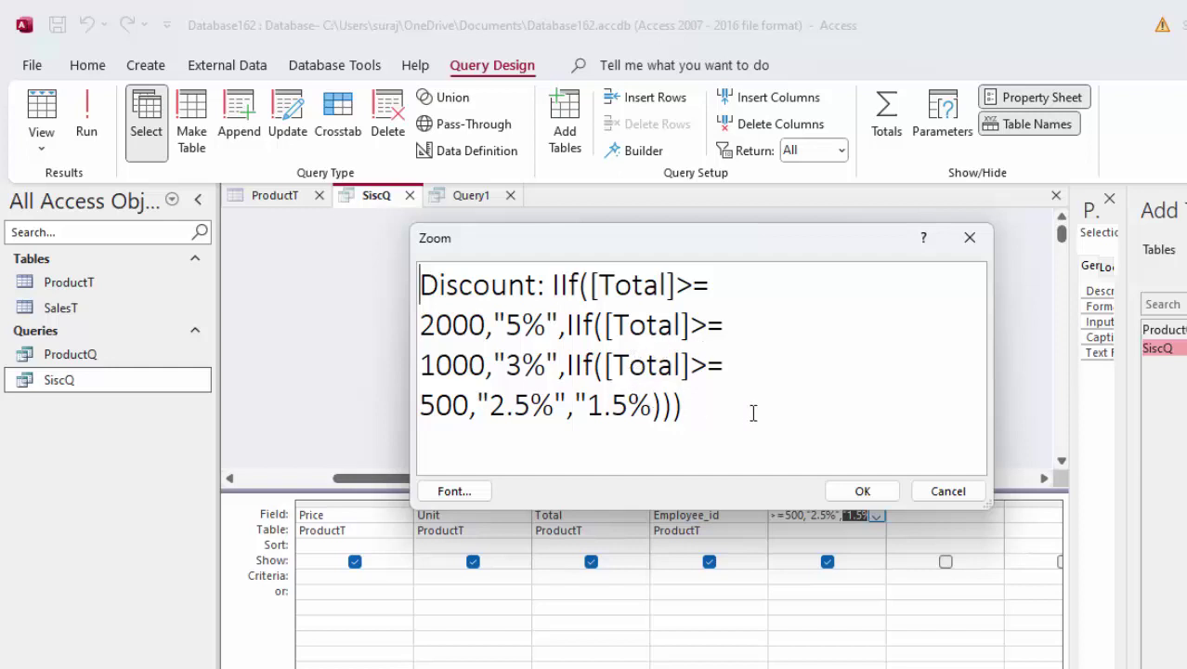
pyautogui.click(655, 409)
pyautogui.write('"')
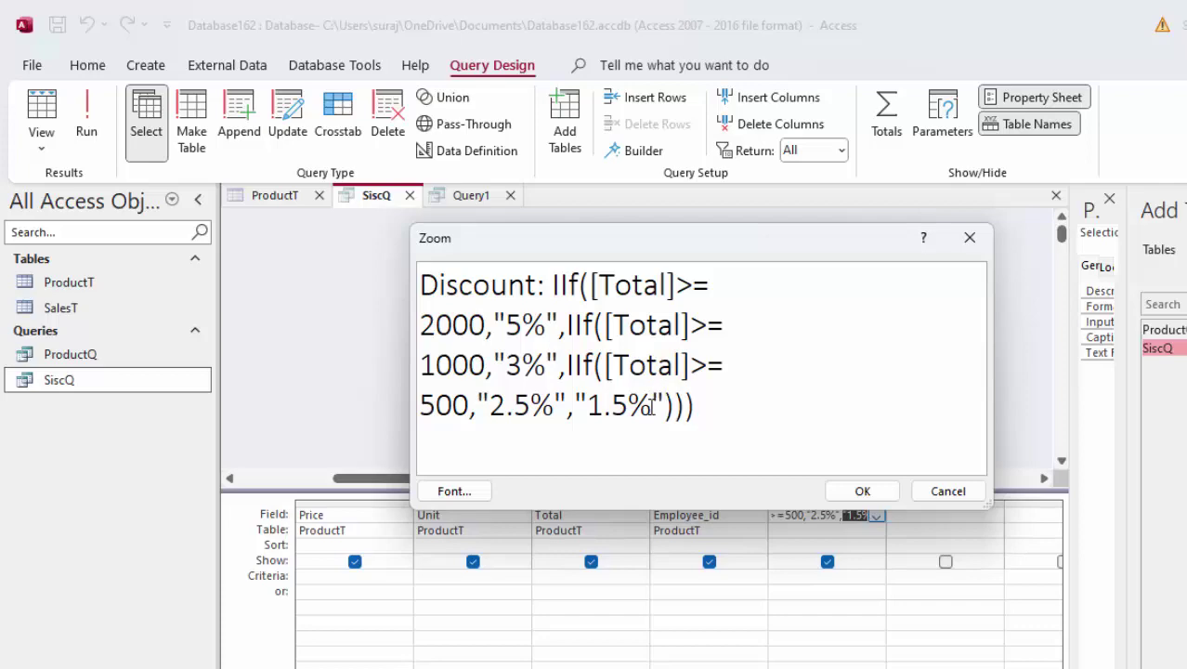
pyautogui.click(861, 492)
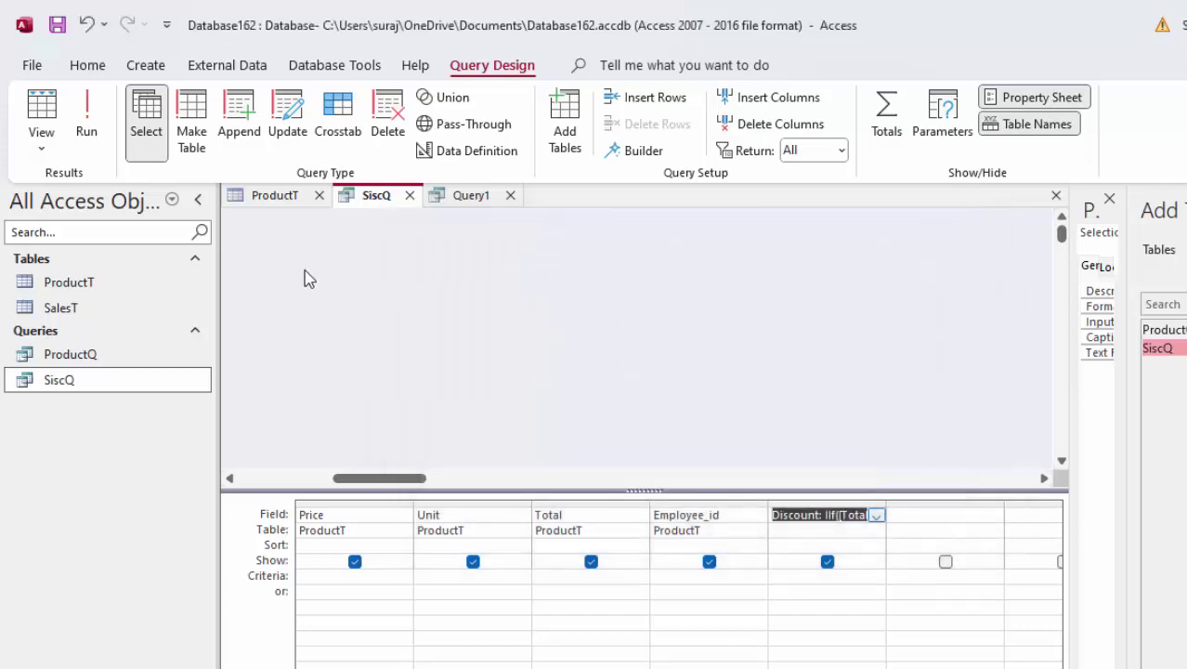
# Step: Run SiscQ in Datasheet View and review the Discount values of 5%, 3%, 2.5% and 1.5%
pyautogui.click(88, 125)
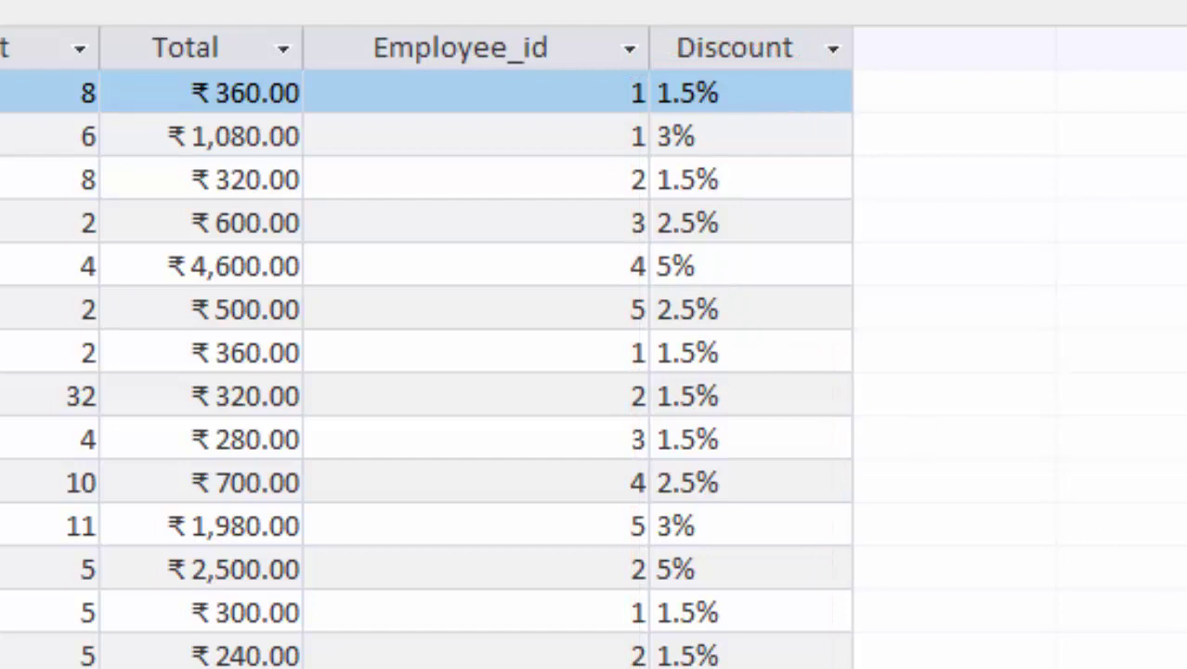
pyautogui.scroll(-2, 811, 563)
pyautogui.scroll(-1, 811, 563)
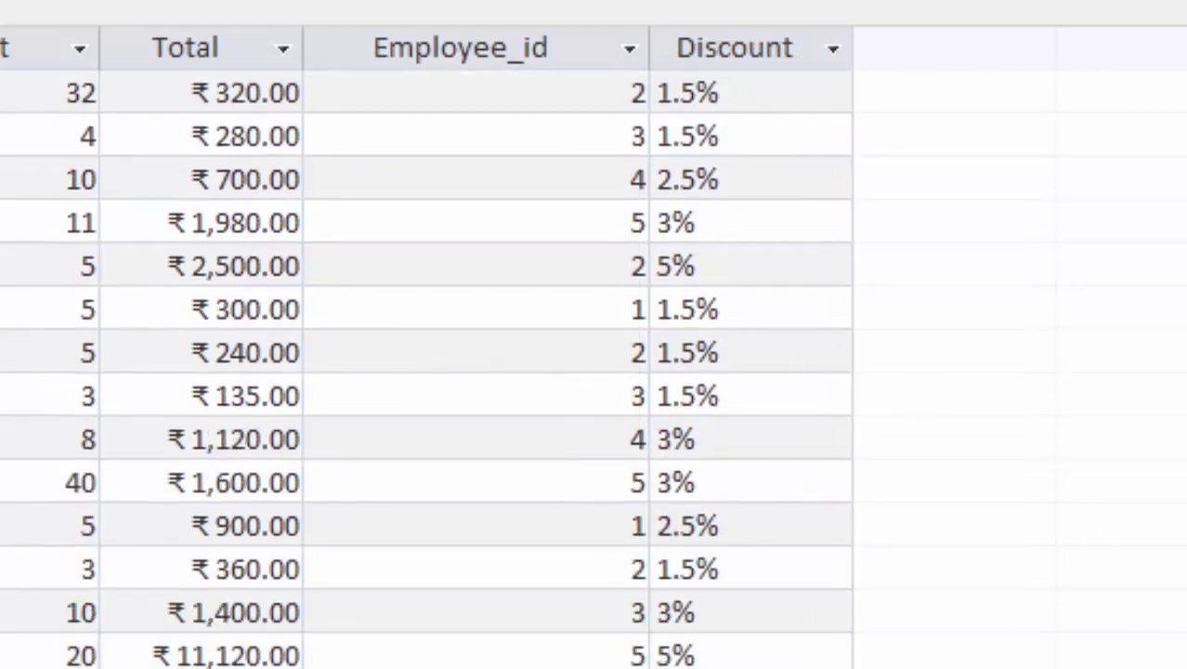
pyautogui.scroll(-1, 811, 564)
pyautogui.scroll(-1, 811, 564)
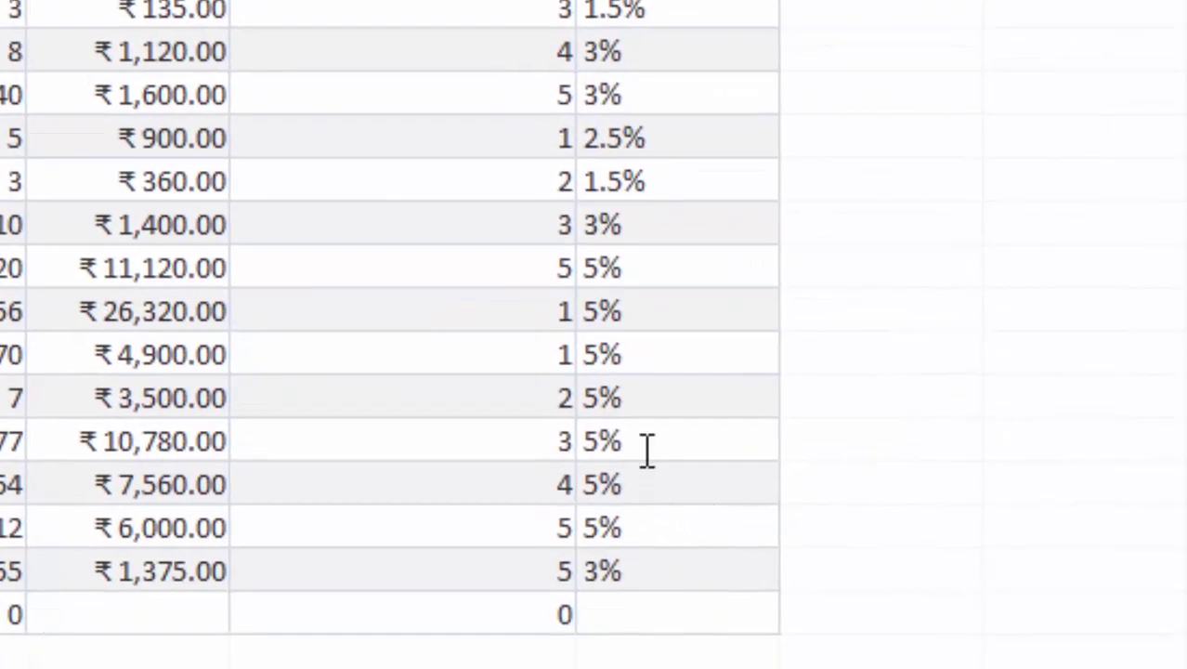
pyautogui.scroll(1, 650, 372)
pyautogui.scroll(1, 654, 411)
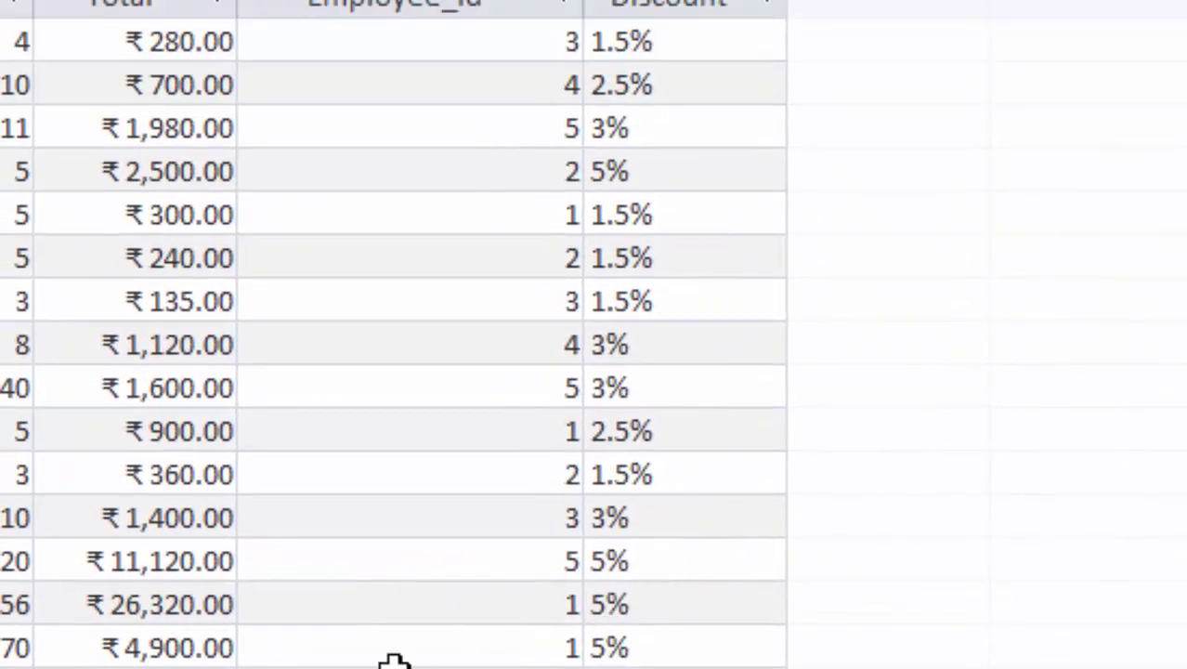
pyautogui.scroll(2, 654, 568)
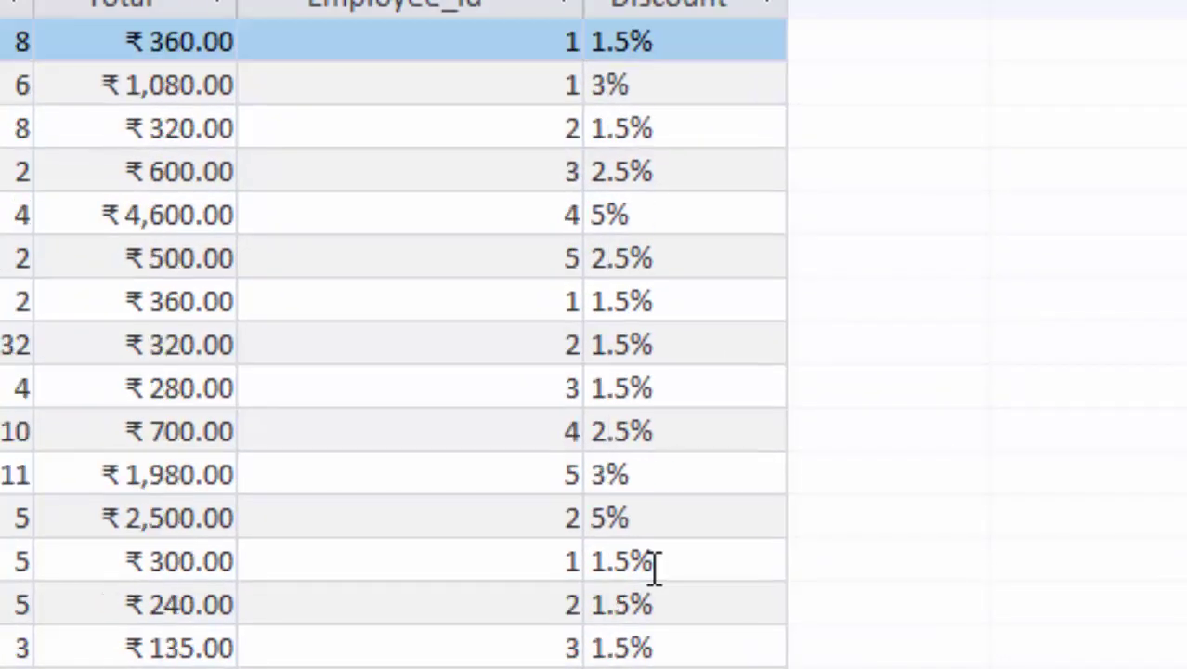
pyautogui.click(670, 44)
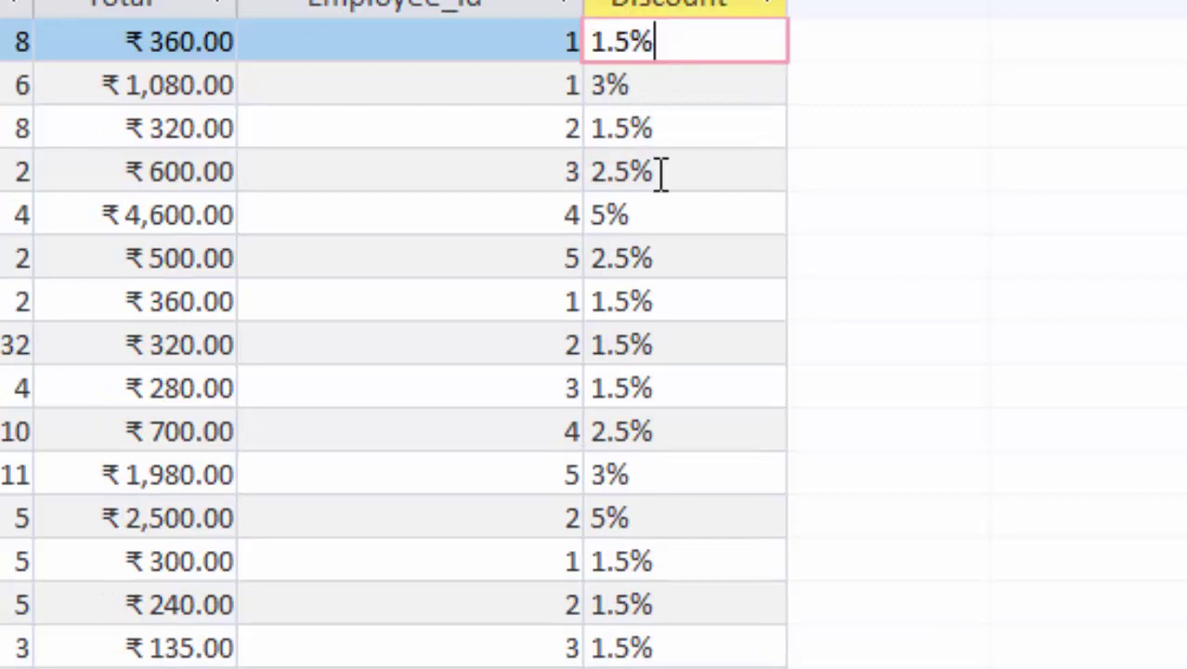